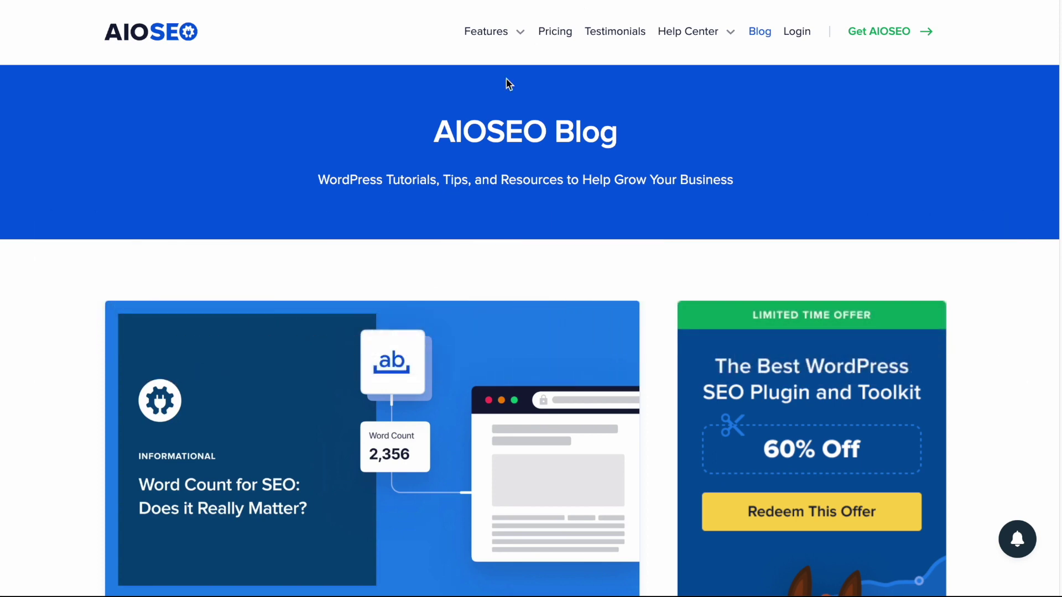
- Scroll through the AIOSEO blog's article cards down to the plugin beginner's guide
{"action": "scroll", "coordinate": [262, 202], "scroll_direction": "down", "scroll_amount": 1}
{"action": "scroll", "coordinate": [263, 201], "scroll_direction": "down", "scroll_amount": 5}
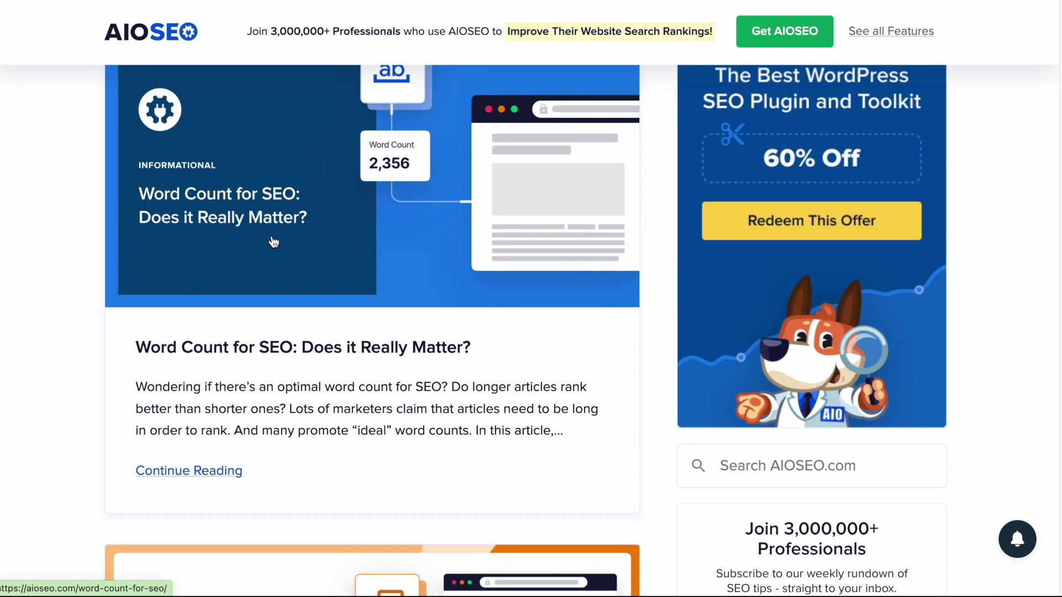
{"action": "scroll", "coordinate": [276, 242], "scroll_direction": "down", "scroll_amount": 5}
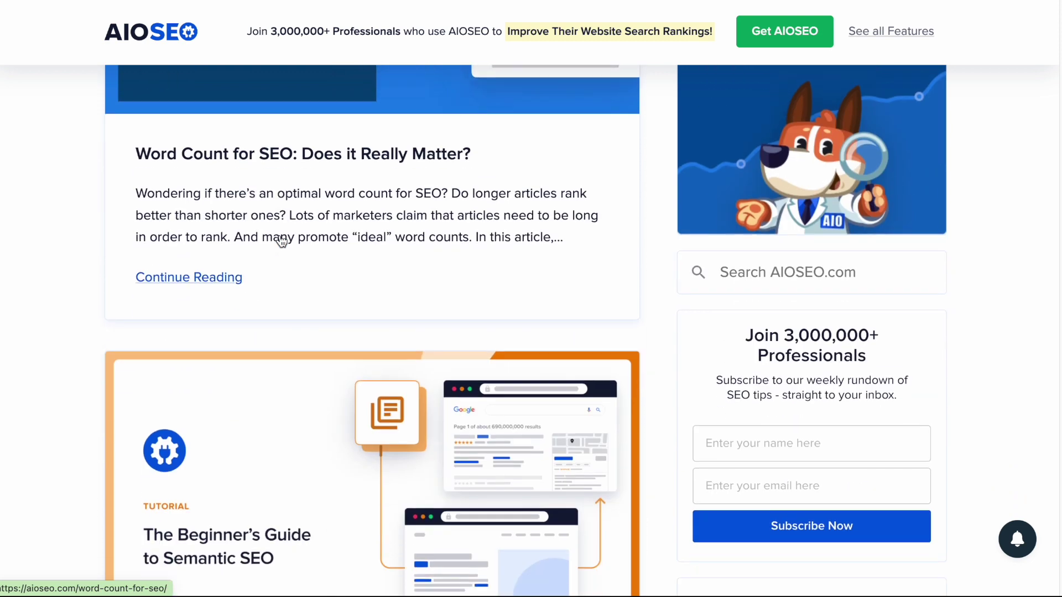
{"action": "scroll", "coordinate": [282, 241], "scroll_direction": "down", "scroll_amount": 4}
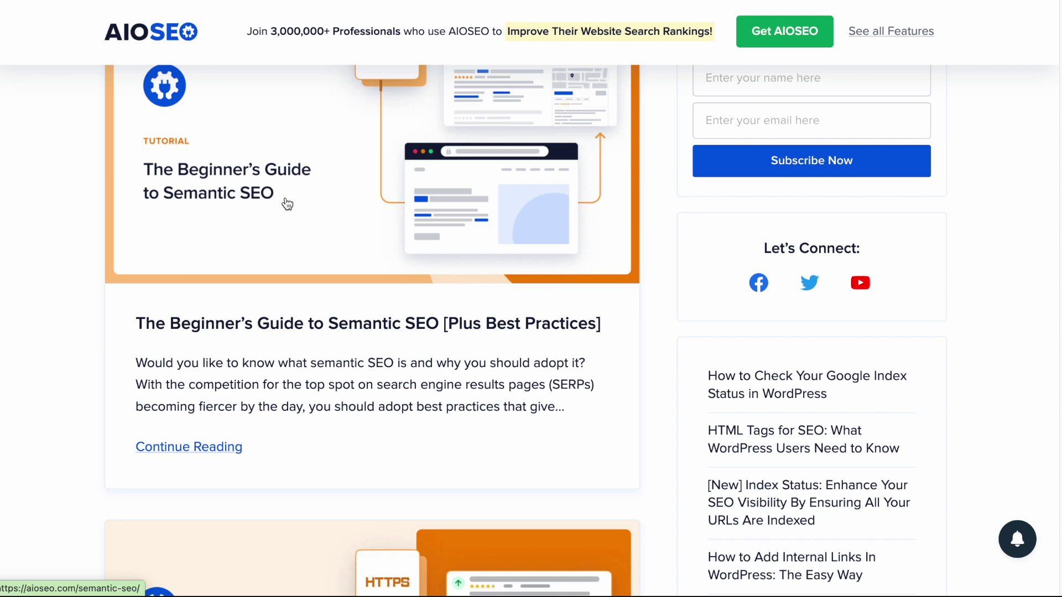
{"action": "scroll", "coordinate": [287, 205], "scroll_direction": "down", "scroll_amount": 6}
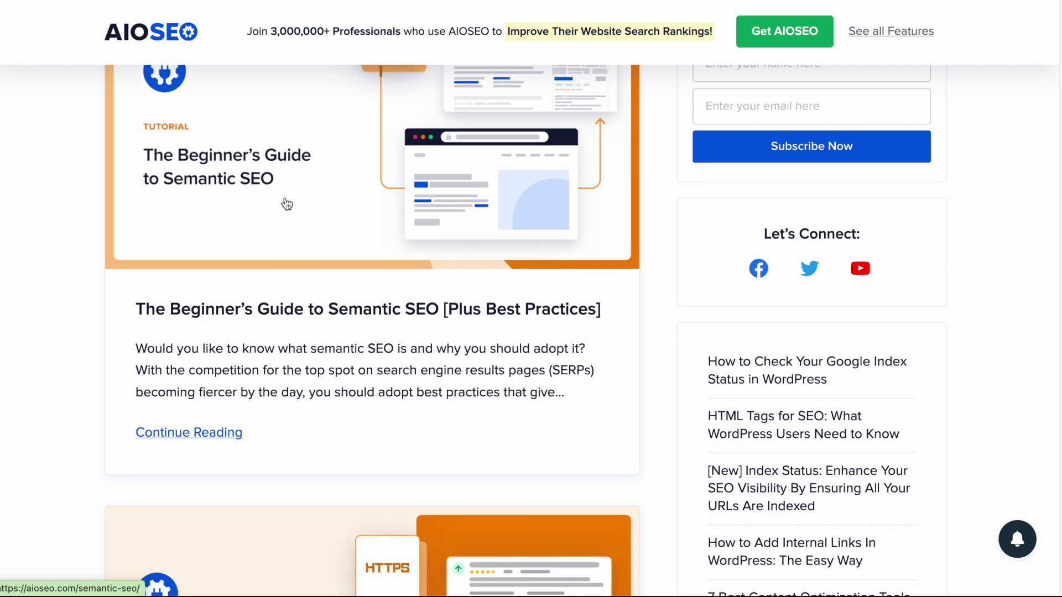
{"action": "scroll", "coordinate": [285, 197], "scroll_direction": "down", "scroll_amount": 3}
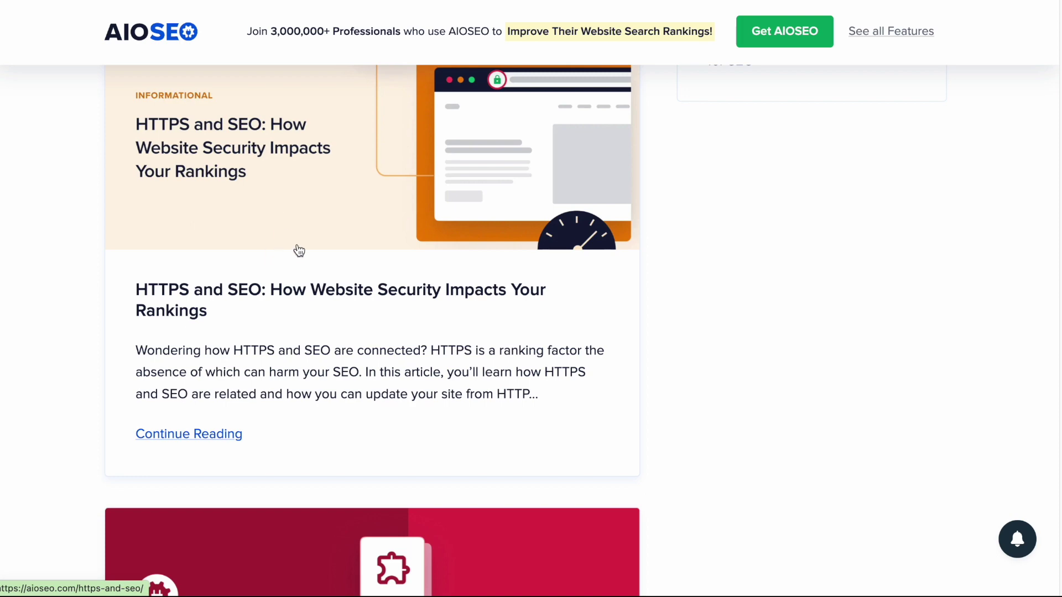
{"action": "scroll", "coordinate": [298, 251], "scroll_direction": "down", "scroll_amount": 7}
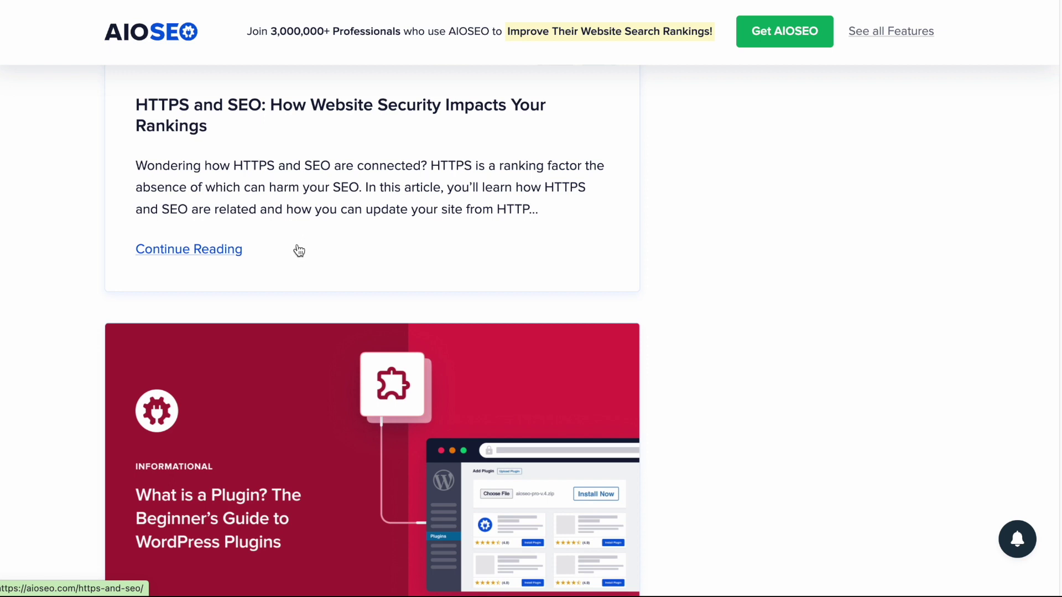
{"action": "scroll", "coordinate": [298, 251], "scroll_direction": "down", "scroll_amount": 1}
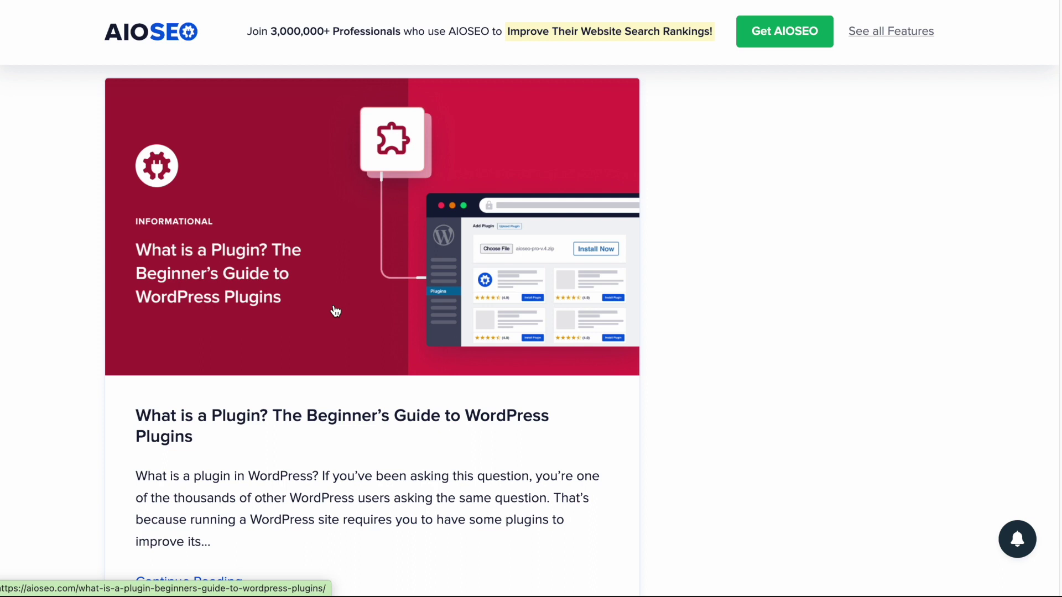
{"action": "scroll", "coordinate": [335, 311], "scroll_direction": "down", "scroll_amount": 2}
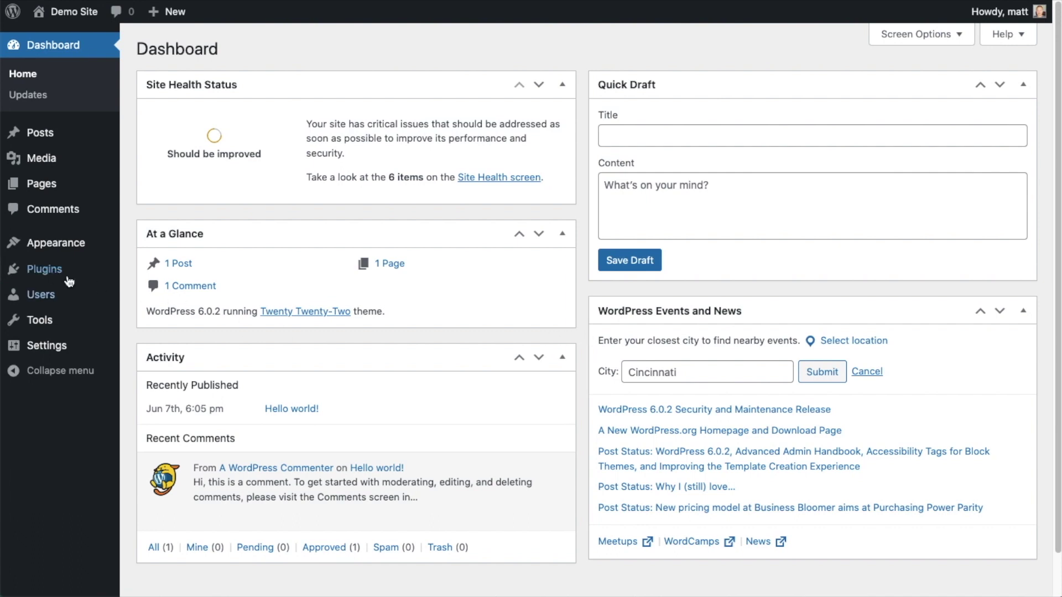
- Go to the empty Plugins page and start adding a new plugin
{"action": "left_click", "coordinate": [20, 271]}
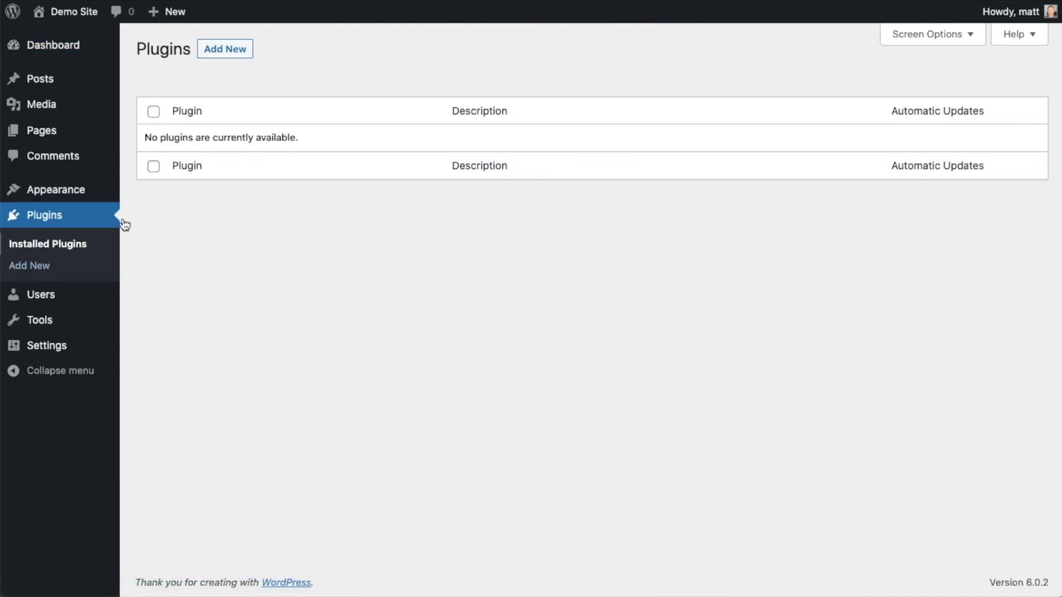
{"action": "left_click", "coordinate": [231, 54]}
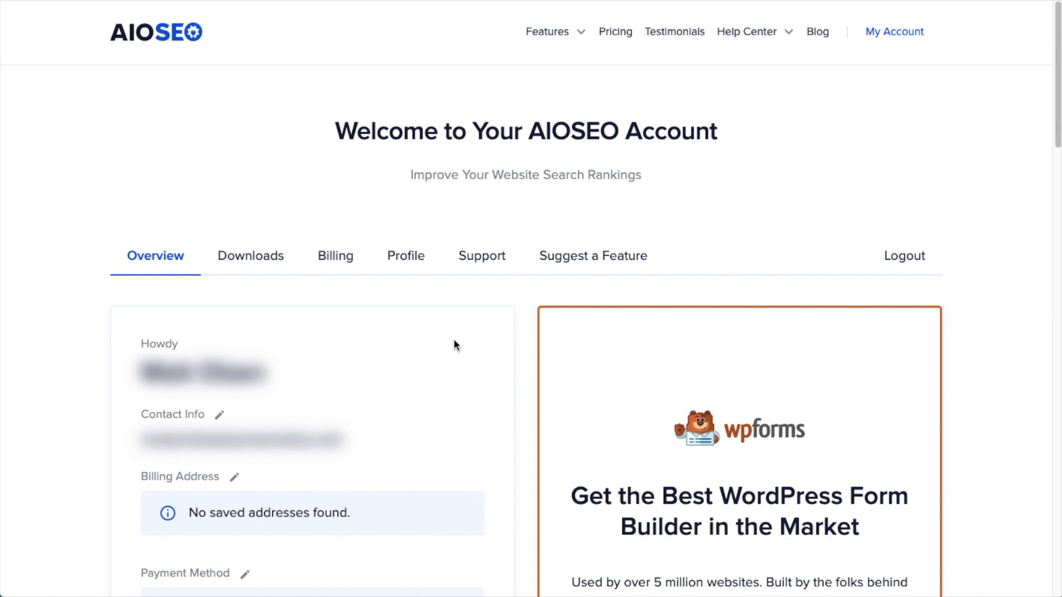
- Download the AIOSEO Pro 4.2.4.2 zip from the account's Downloads section
{"action": "left_click", "coordinate": [267, 262]}
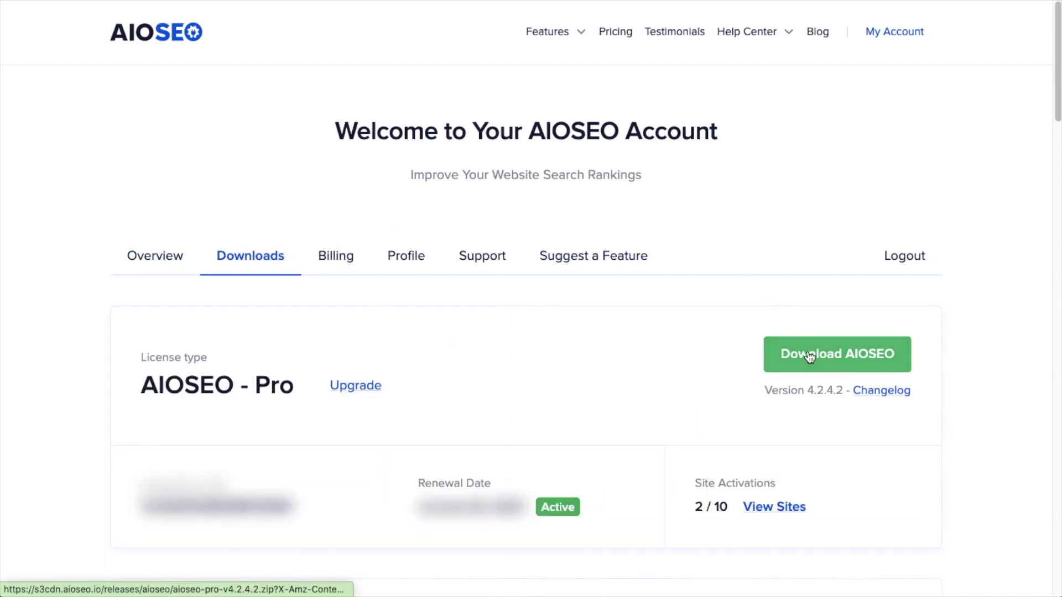
{"action": "left_click", "coordinate": [809, 357]}
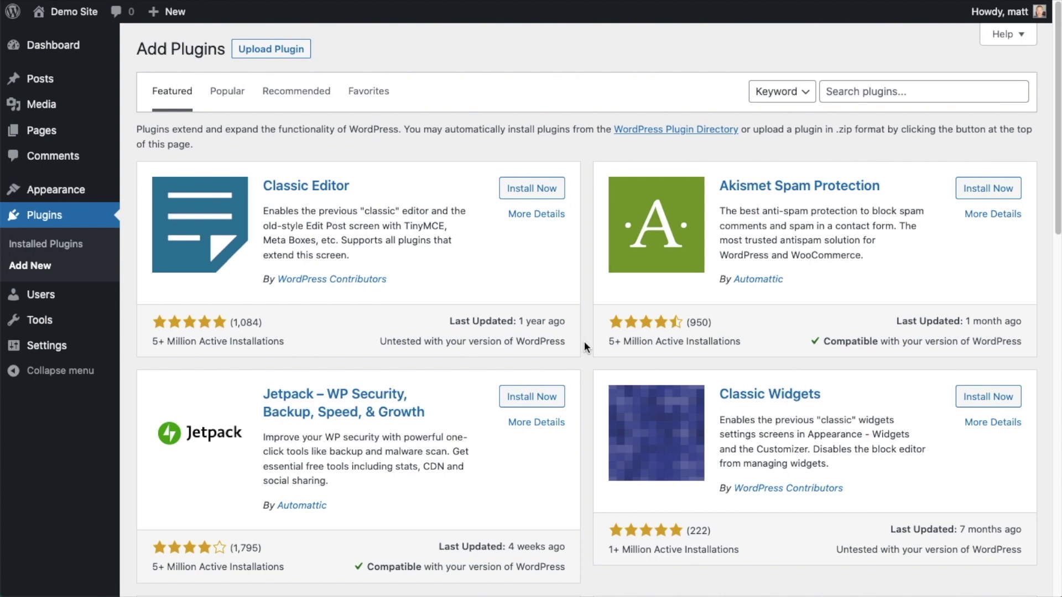
- Upload aioseo-pro-v4.2.4.2.zip as a plugin, install it and activate it
{"action": "left_click", "coordinate": [283, 49]}
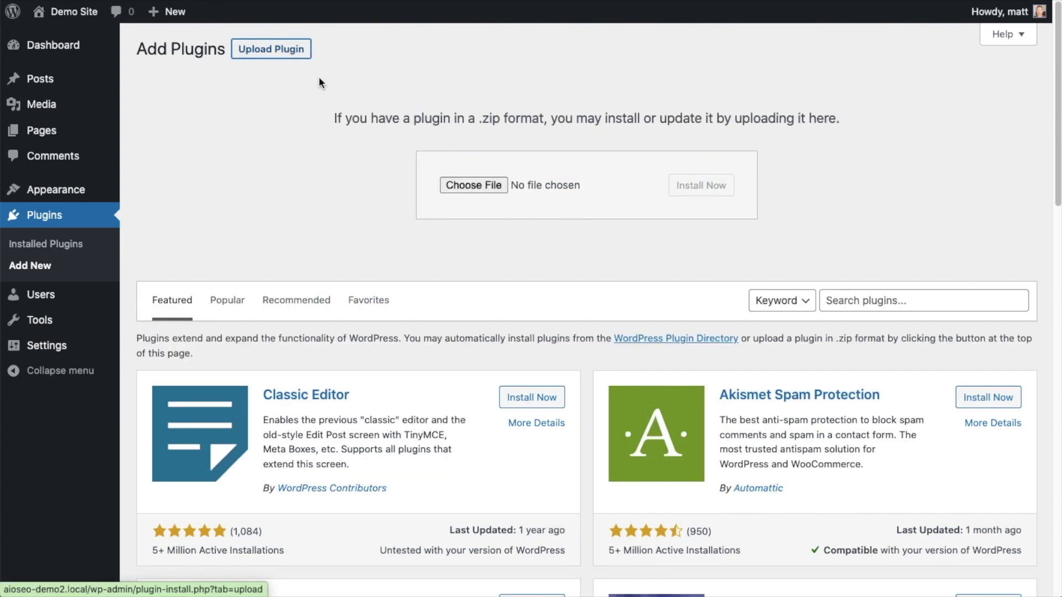
{"action": "left_click", "coordinate": [473, 186]}
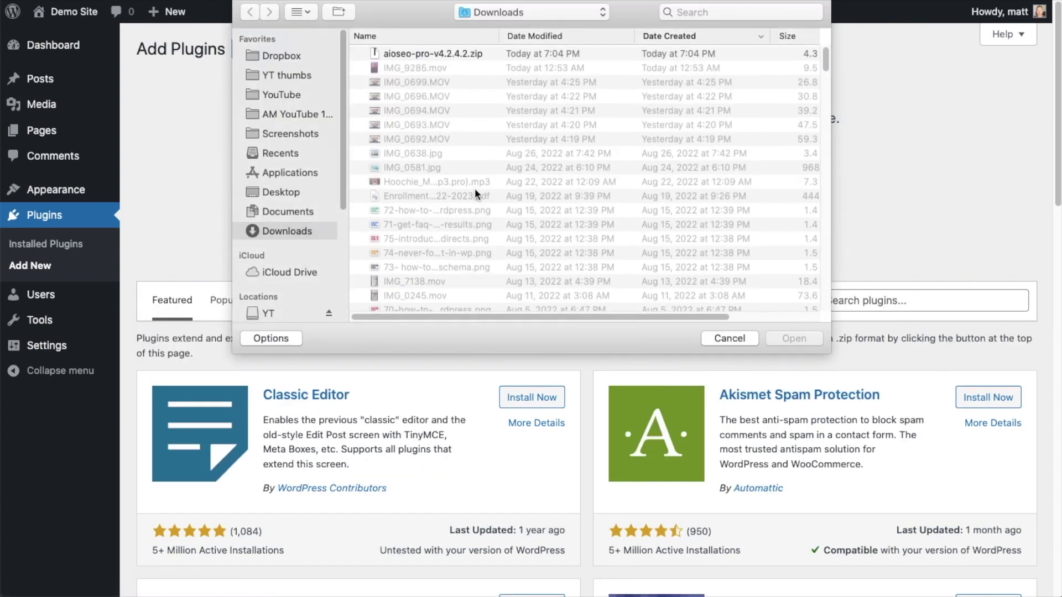
{"action": "double_click", "coordinate": [426, 51]}
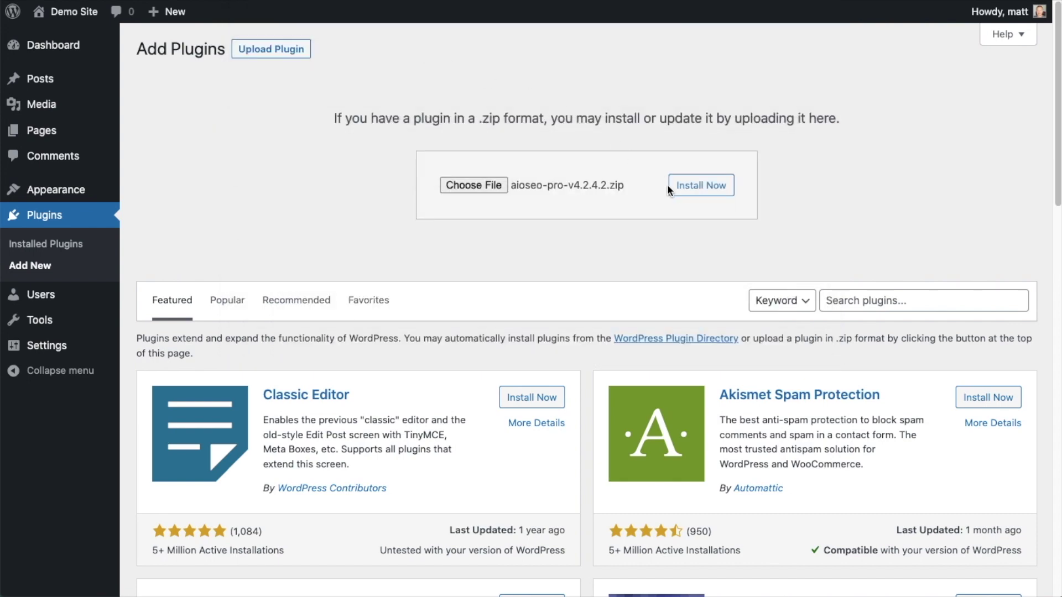
{"action": "left_click", "coordinate": [686, 191]}
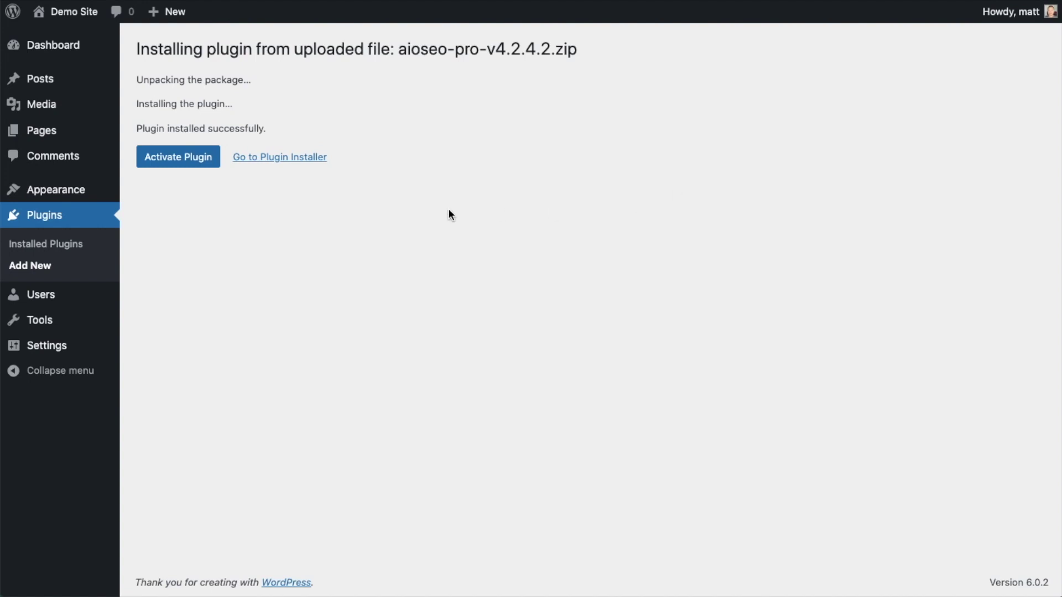
{"action": "left_click", "coordinate": [172, 157]}
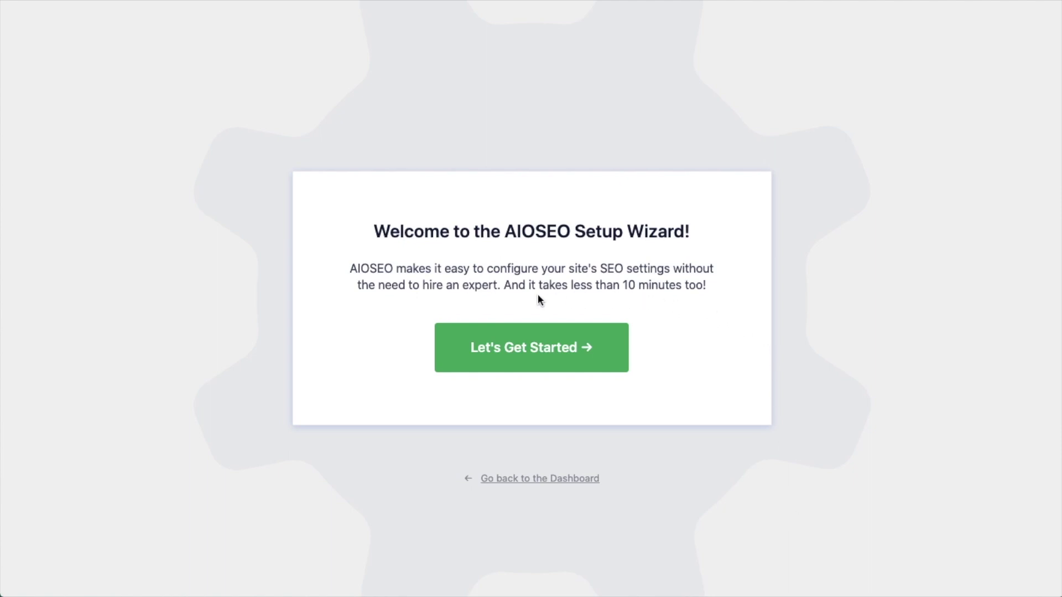
- Exit the setup wizard to the AIOSEO dashboard and follow the 'A valid license key is required' link
{"action": "left_click", "coordinate": [537, 483]}
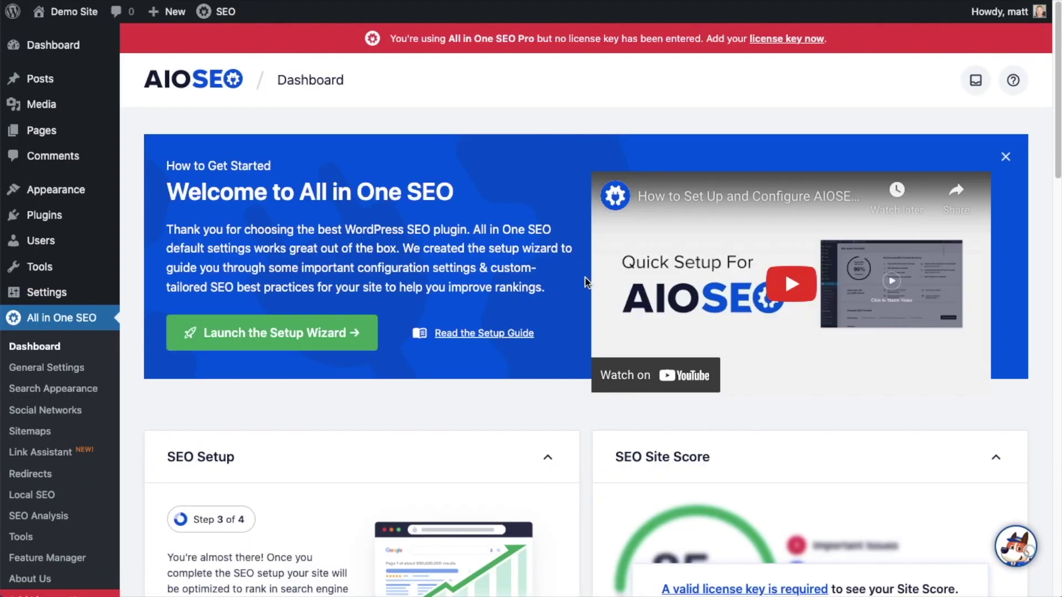
{"action": "scroll", "coordinate": [585, 281], "scroll_direction": "down", "scroll_amount": 4}
{"action": "scroll", "coordinate": [585, 282], "scroll_direction": "down", "scroll_amount": 3}
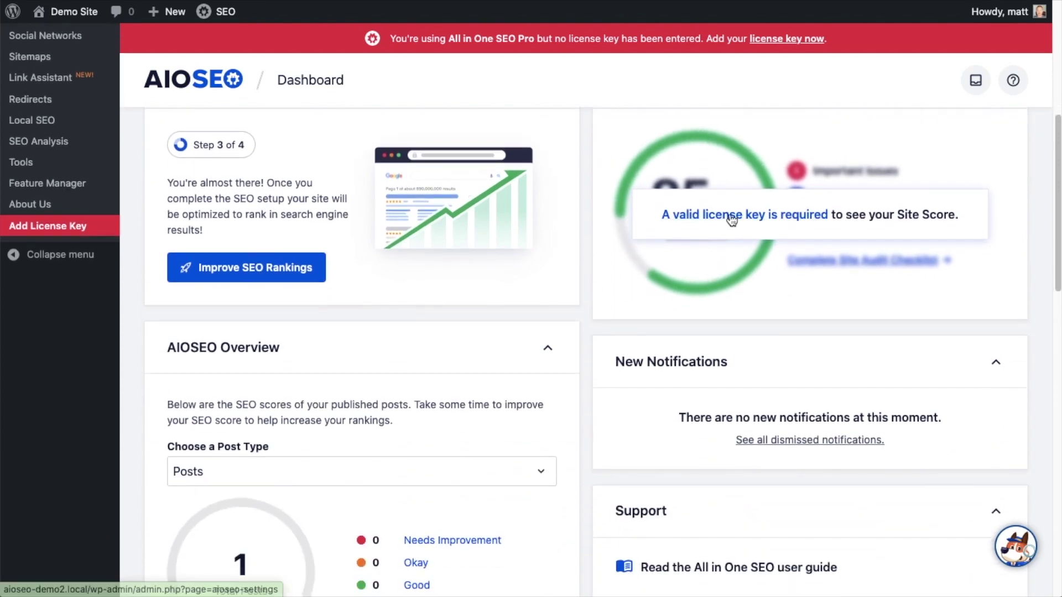
{"action": "left_click", "coordinate": [731, 219]}
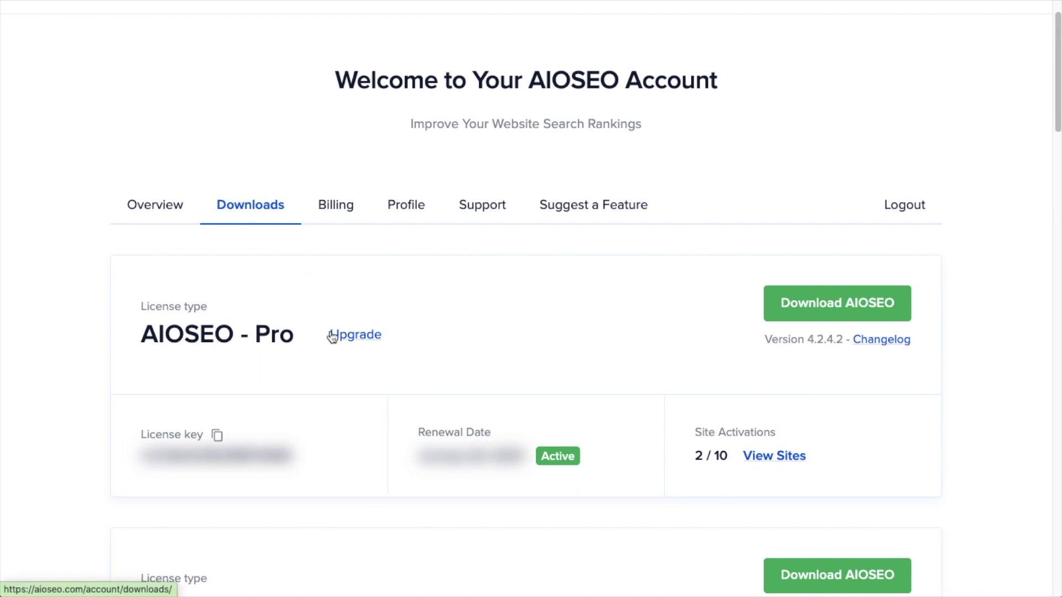
- Copy the Pro license key shown on the account's Downloads tab
{"action": "left_click", "coordinate": [218, 437]}
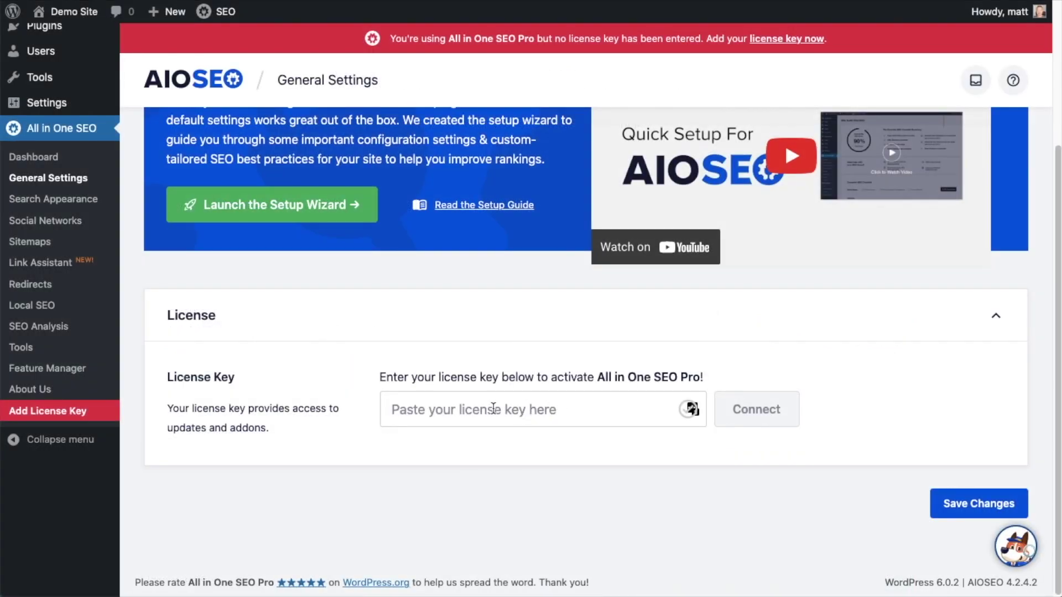
- Paste the license key into the License Key field, connect it, and save the general settings
{"action": "left_click", "coordinate": [480, 408]}
{"action": "key", "text": "ctrl+v"}
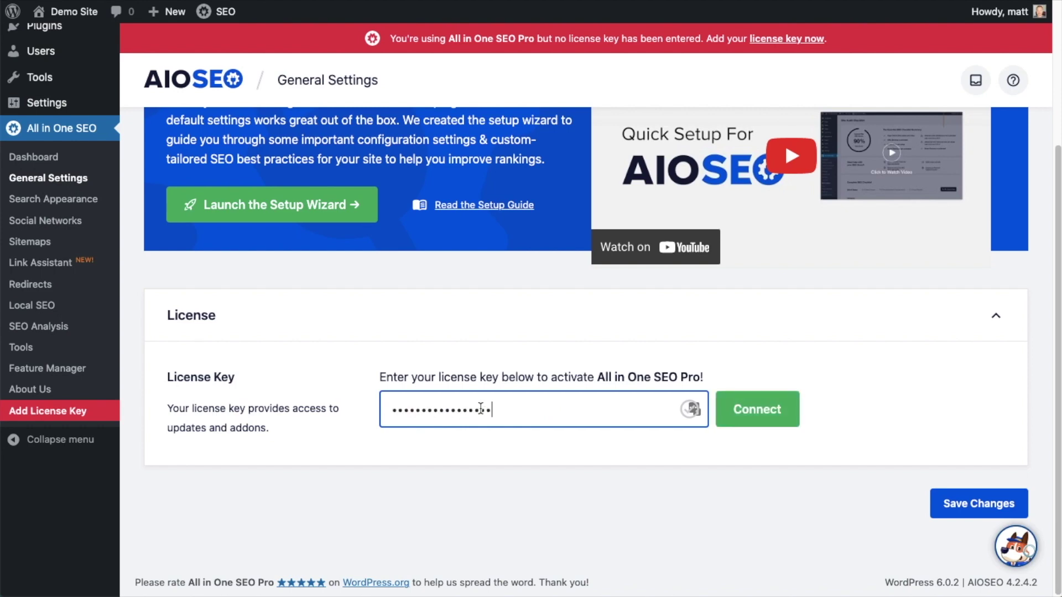
{"action": "left_click", "coordinate": [760, 410]}
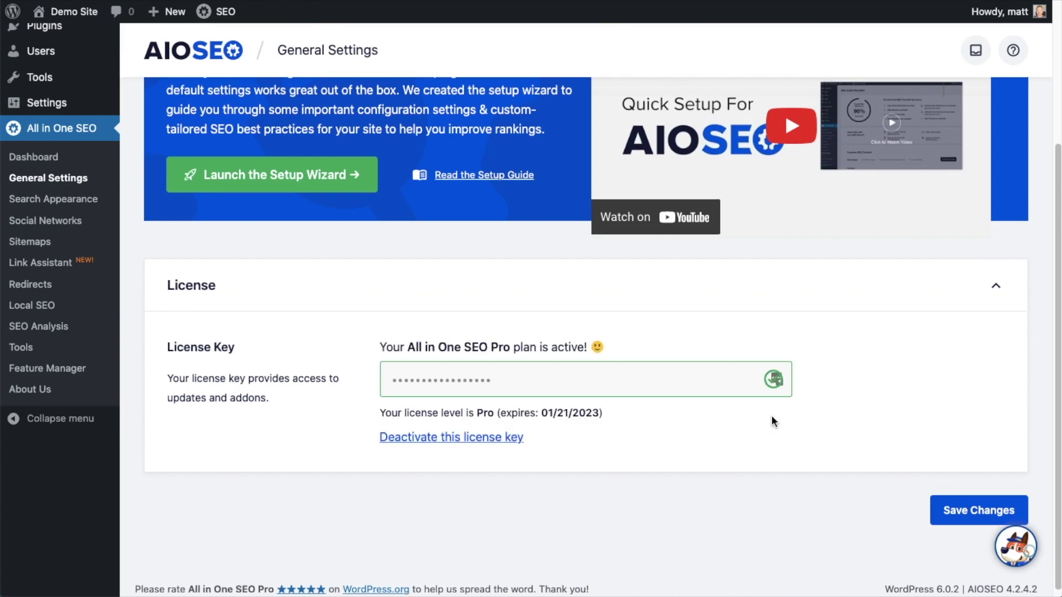
{"action": "left_click", "coordinate": [983, 507]}
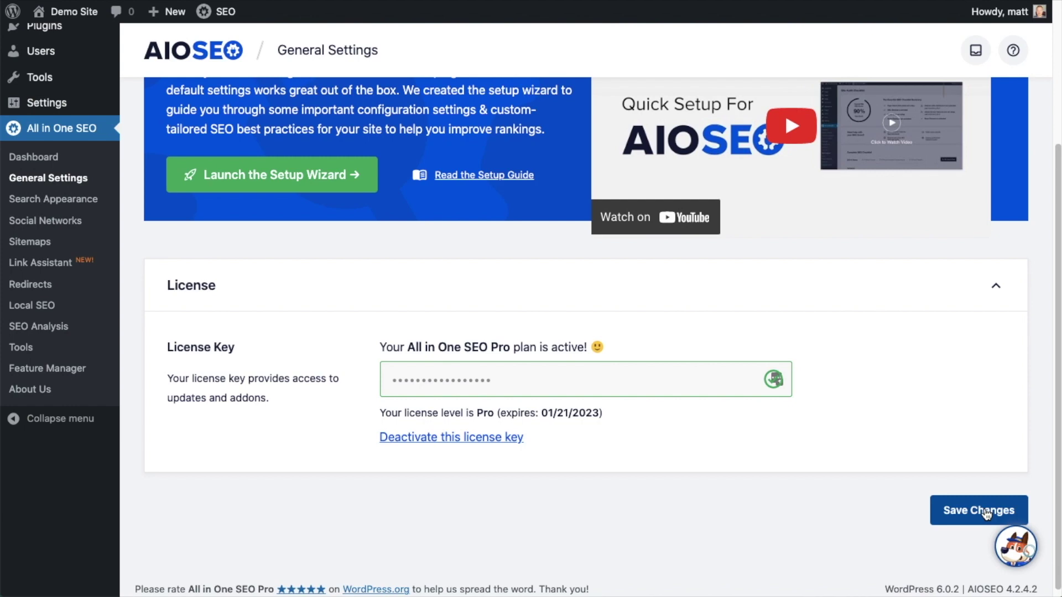
{"action": "scroll", "coordinate": [741, 396], "scroll_direction": "up", "scroll_amount": 1}
{"action": "scroll", "coordinate": [741, 396], "scroll_direction": "up", "scroll_amount": 3}
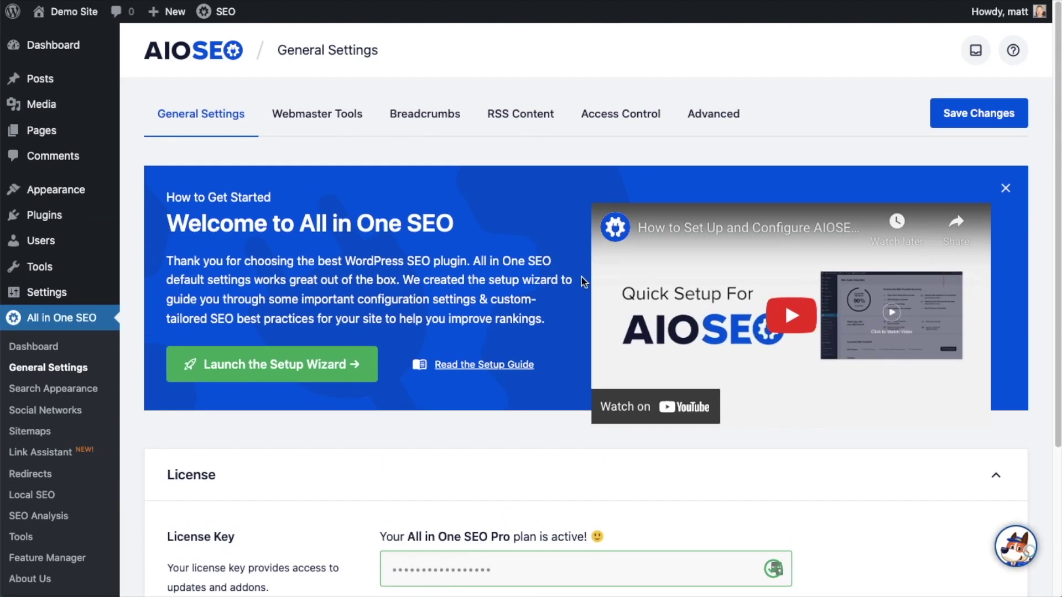
- Return to the Dashboard and open the All Posts list with its AIOSEO Details column
{"action": "left_click", "coordinate": [60, 51]}
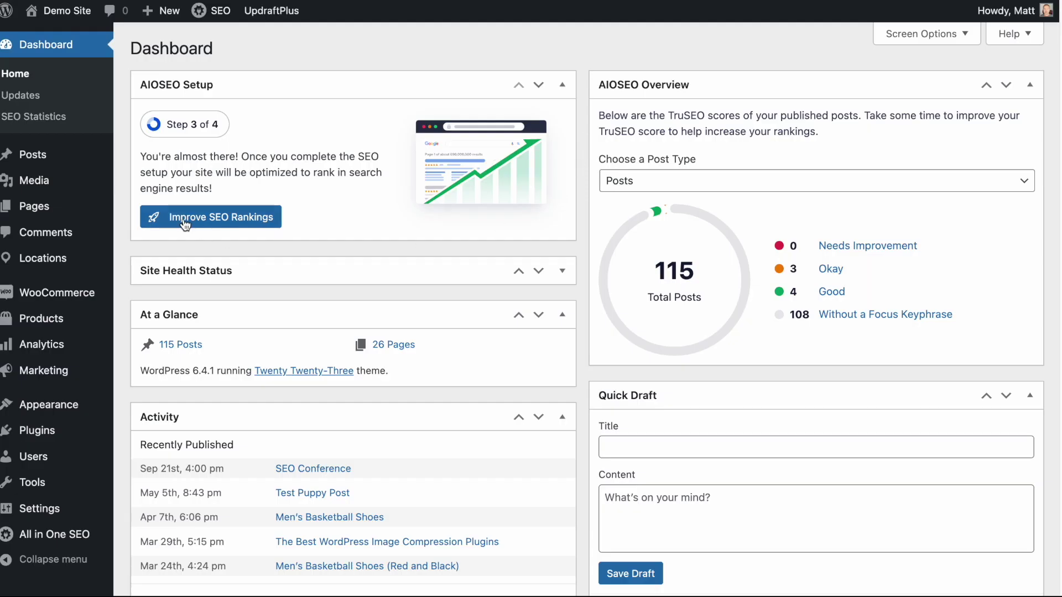
{"action": "left_click", "coordinate": [43, 159]}
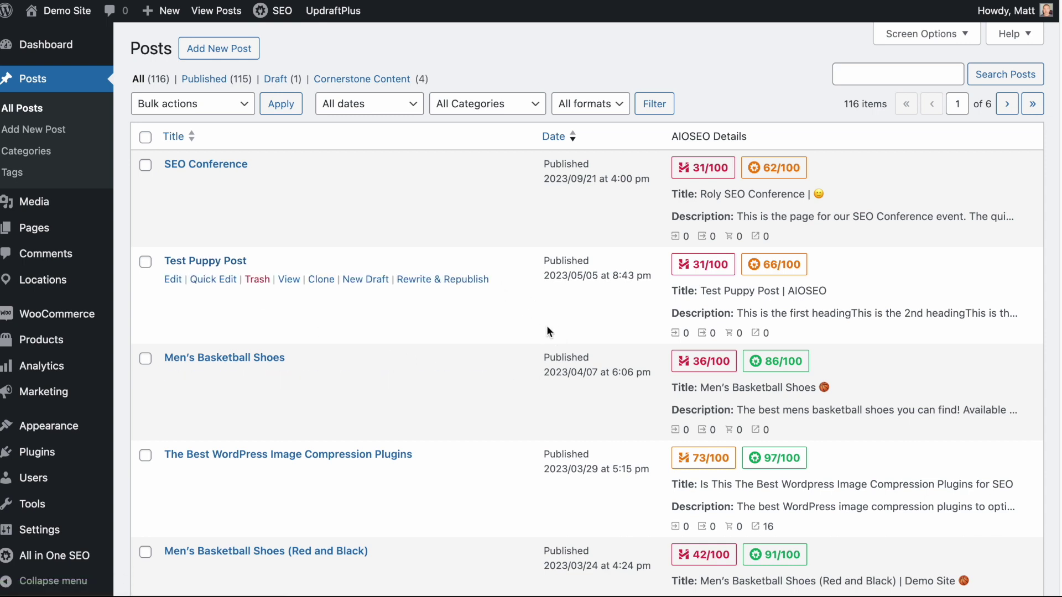
{"action": "scroll", "coordinate": [339, 306], "scroll_direction": "down", "scroll_amount": 1}
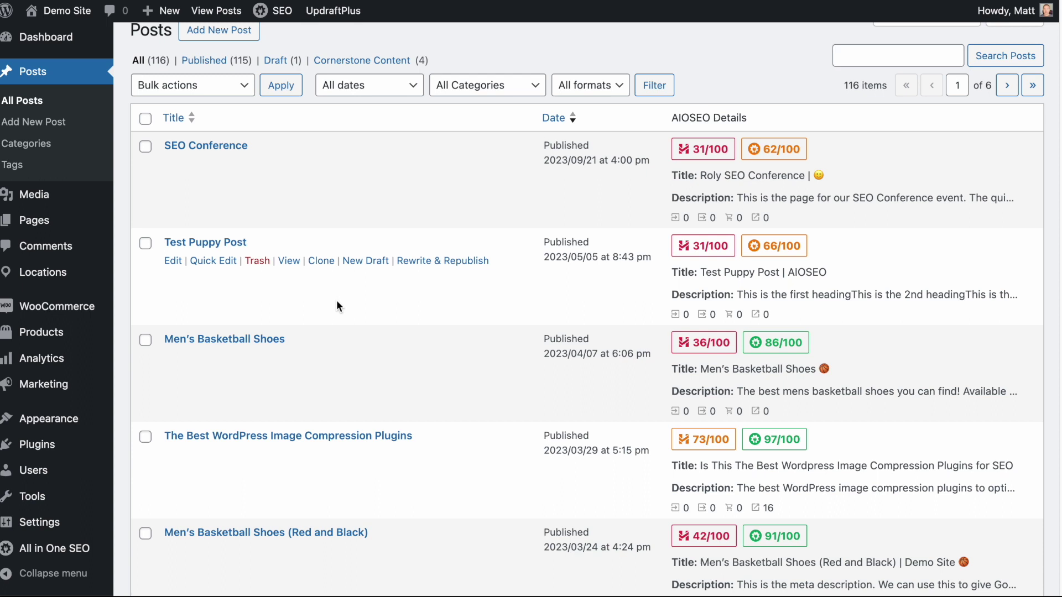
- Open the SEO Conference post in the editor and bring its AIOSEO settings into view
{"action": "left_click", "coordinate": [223, 151]}
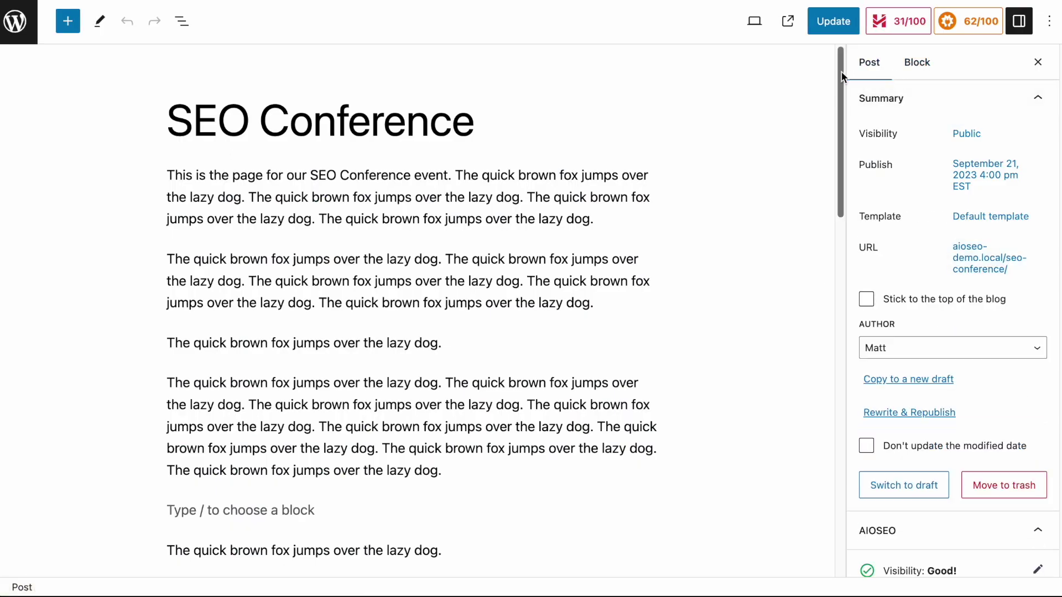
{"action": "left_click_drag", "start_coordinate": [840, 71], "coordinate": [844, 252]}
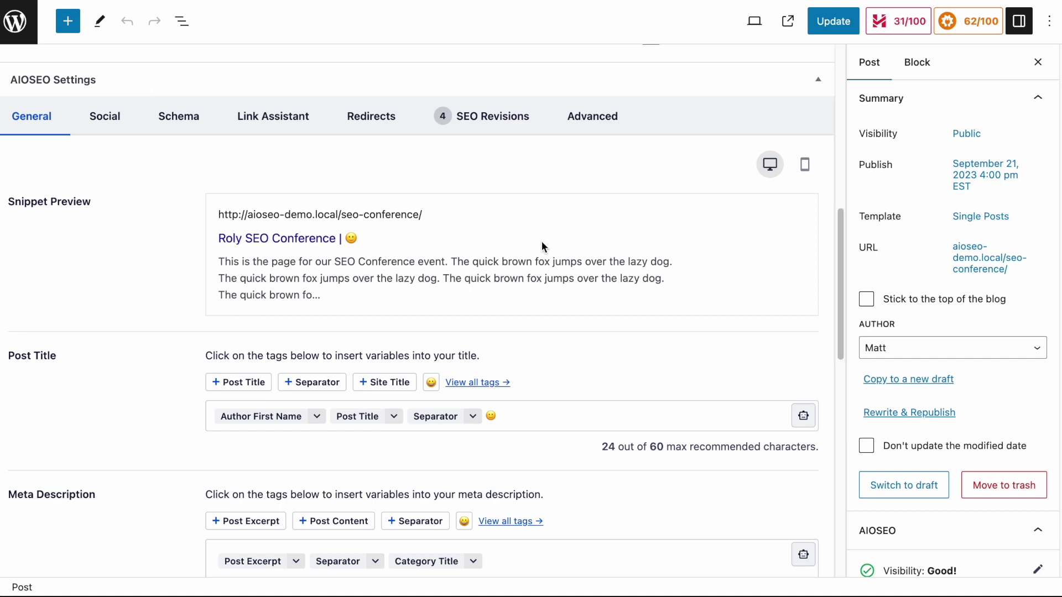
{"action": "scroll", "coordinate": [268, 379], "scroll_direction": "down", "scroll_amount": 3}
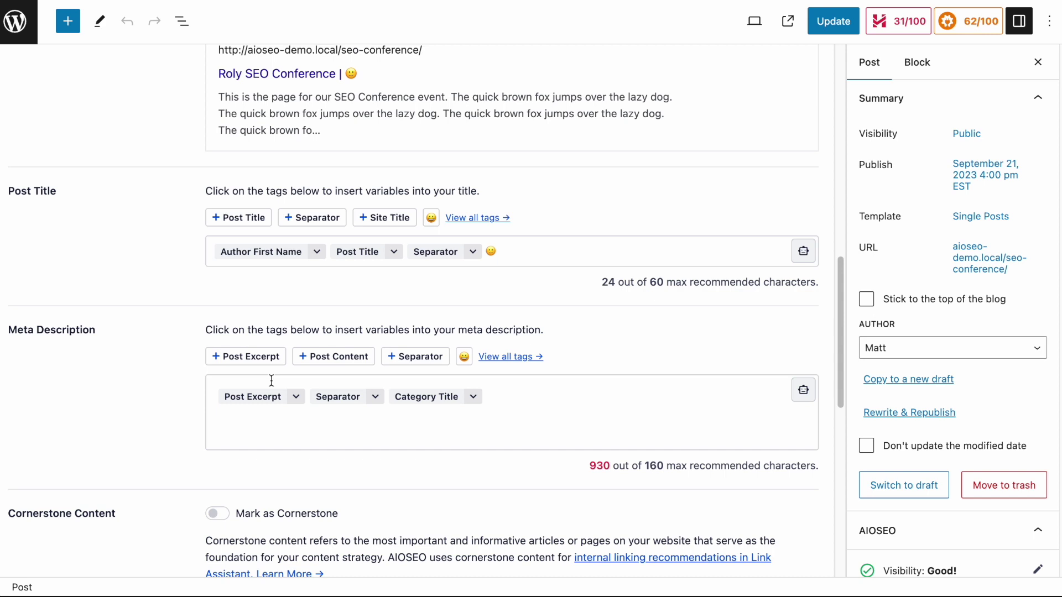
{"action": "scroll", "coordinate": [287, 119], "scroll_direction": "up", "scroll_amount": 1}
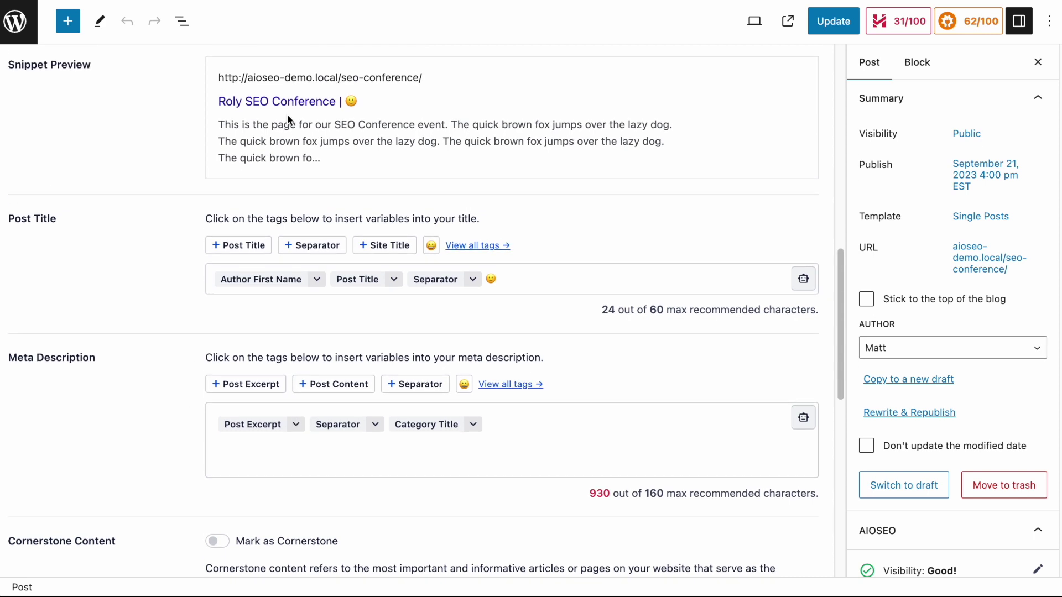
{"action": "scroll", "coordinate": [297, 131], "scroll_direction": "down", "scroll_amount": 3}
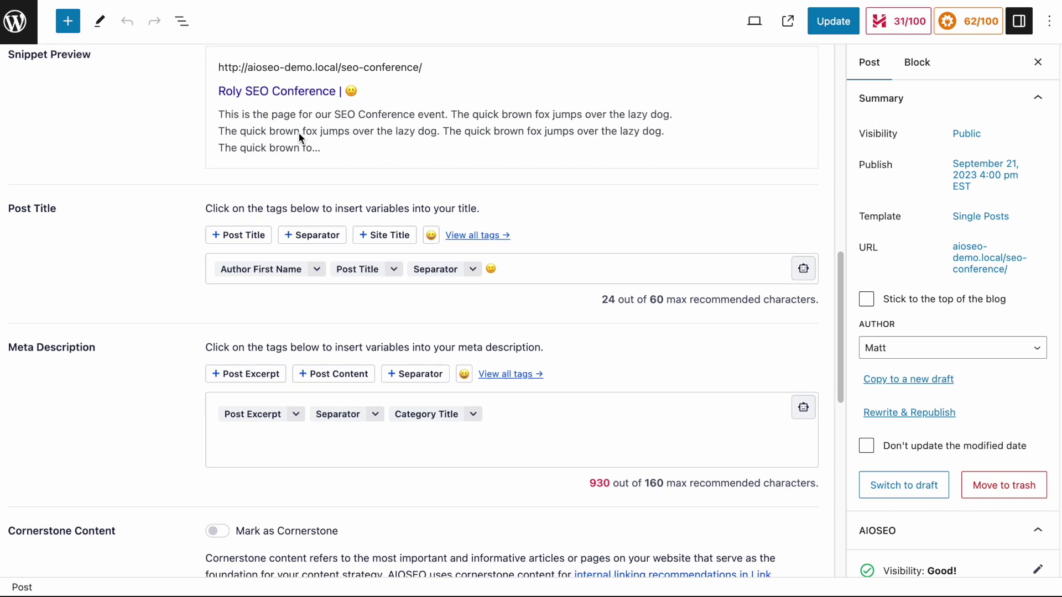
{"action": "scroll", "coordinate": [298, 137], "scroll_direction": "down", "scroll_amount": 2}
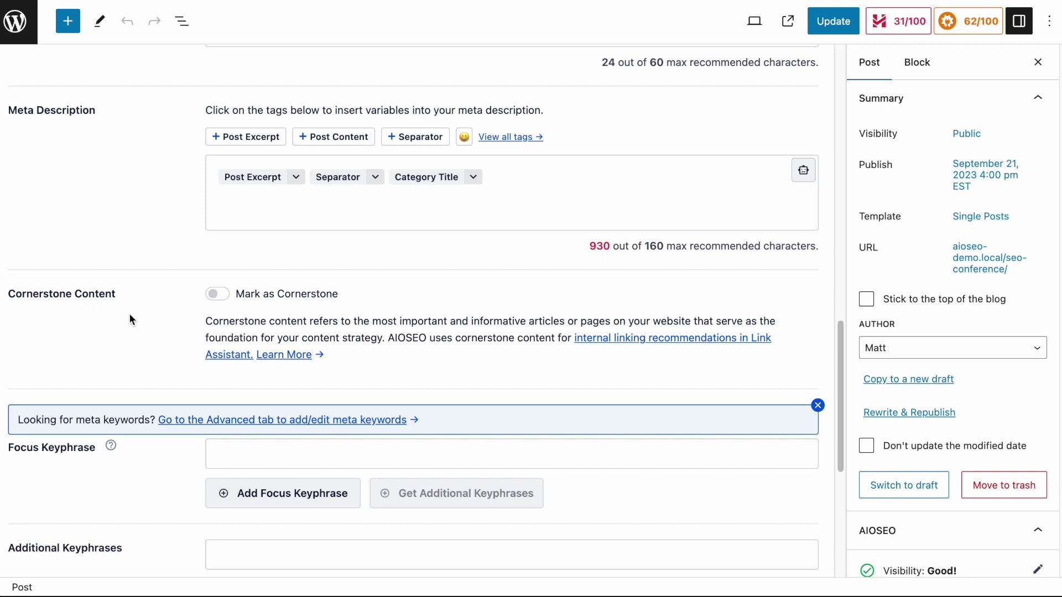
- Switch on Mark as Cornerstone and update the post
{"action": "left_click", "coordinate": [221, 303]}
{"action": "left_click", "coordinate": [833, 22]}
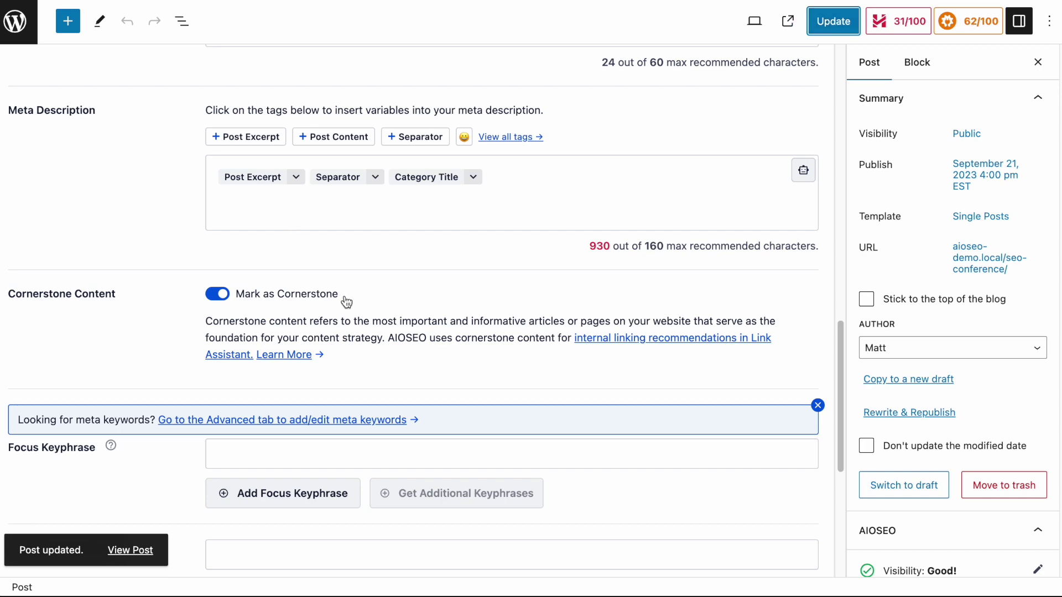
{"action": "scroll", "coordinate": [352, 423], "scroll_direction": "up", "scroll_amount": 2}
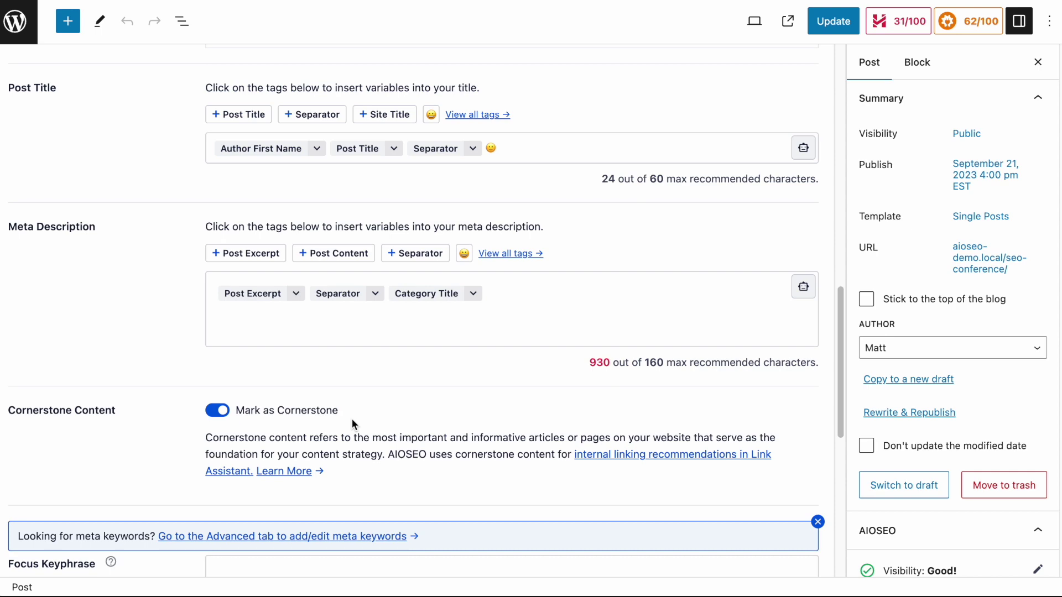
- Return to the posts list and filter it to the 6 Cornerstone Content posts, including SEO Conference
{"action": "left_click", "coordinate": [18, 26]}
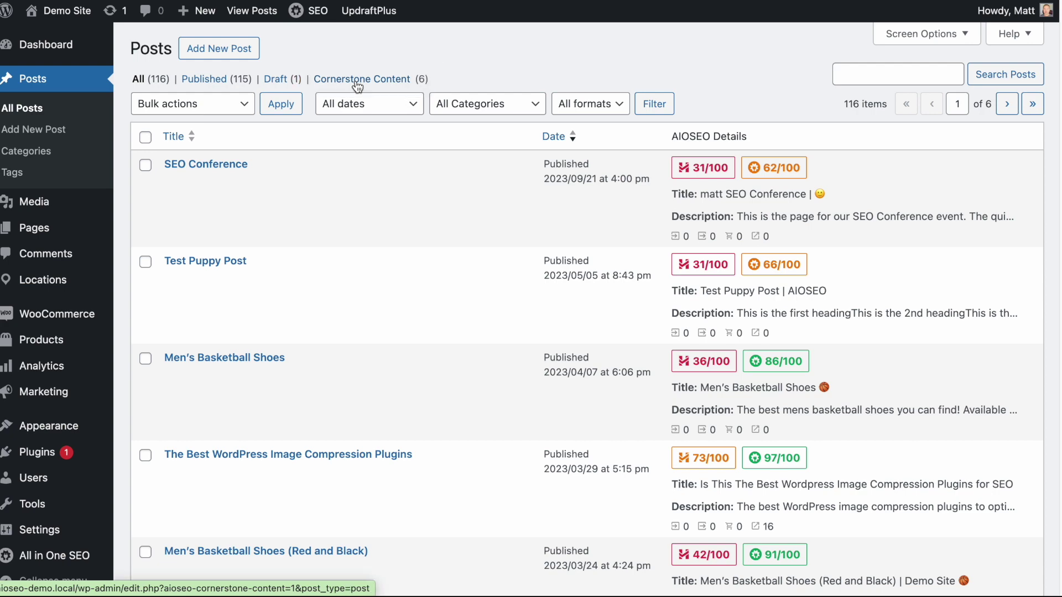
{"action": "left_click", "coordinate": [357, 83]}
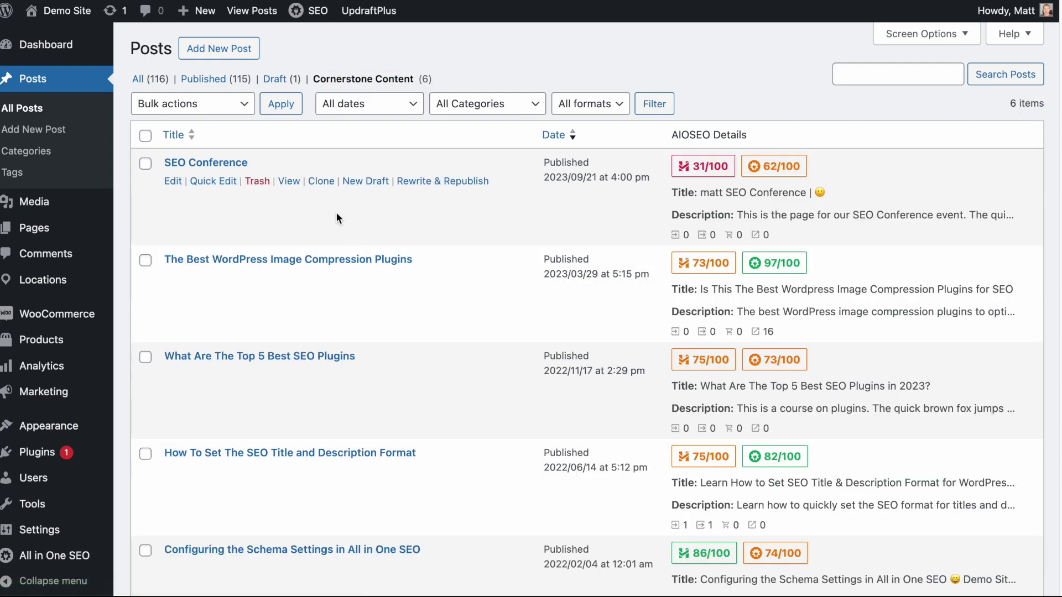
{"action": "scroll", "coordinate": [321, 250], "scroll_direction": "down", "scroll_amount": 3}
{"action": "scroll", "coordinate": [321, 250], "scroll_direction": "down", "scroll_amount": 1}
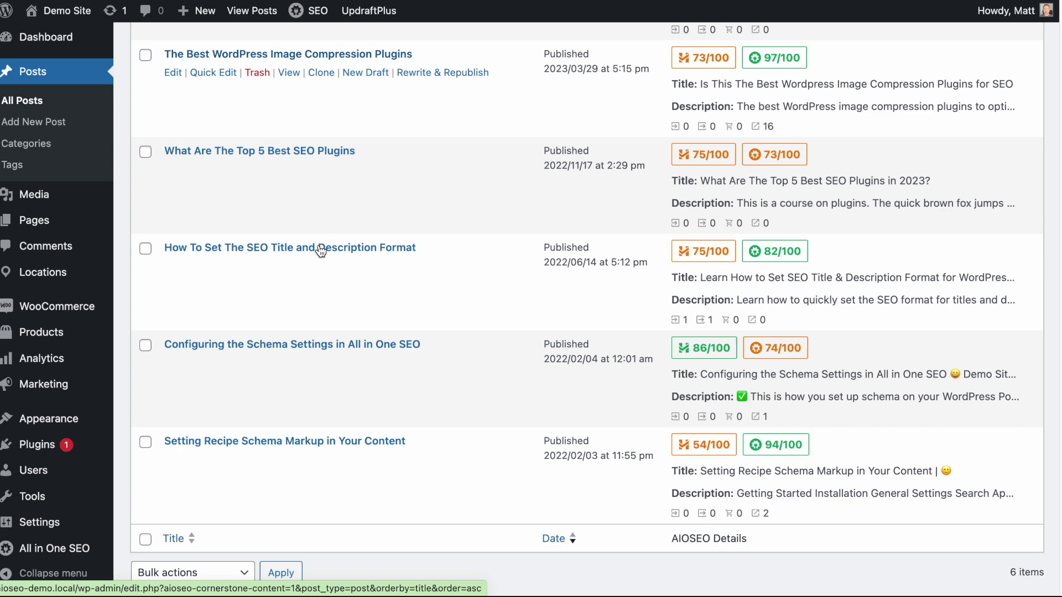
{"action": "scroll", "coordinate": [317, 243], "scroll_direction": "up", "scroll_amount": 1}
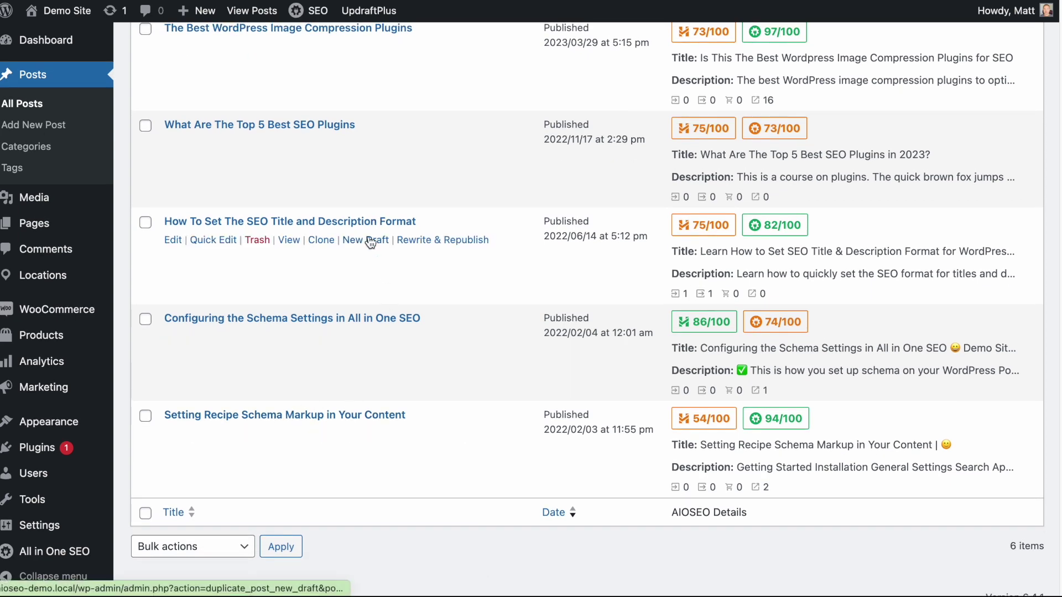
{"action": "scroll", "coordinate": [368, 239], "scroll_direction": "up", "scroll_amount": 4}
{"action": "scroll", "coordinate": [371, 243], "scroll_direction": "up", "scroll_amount": 1}
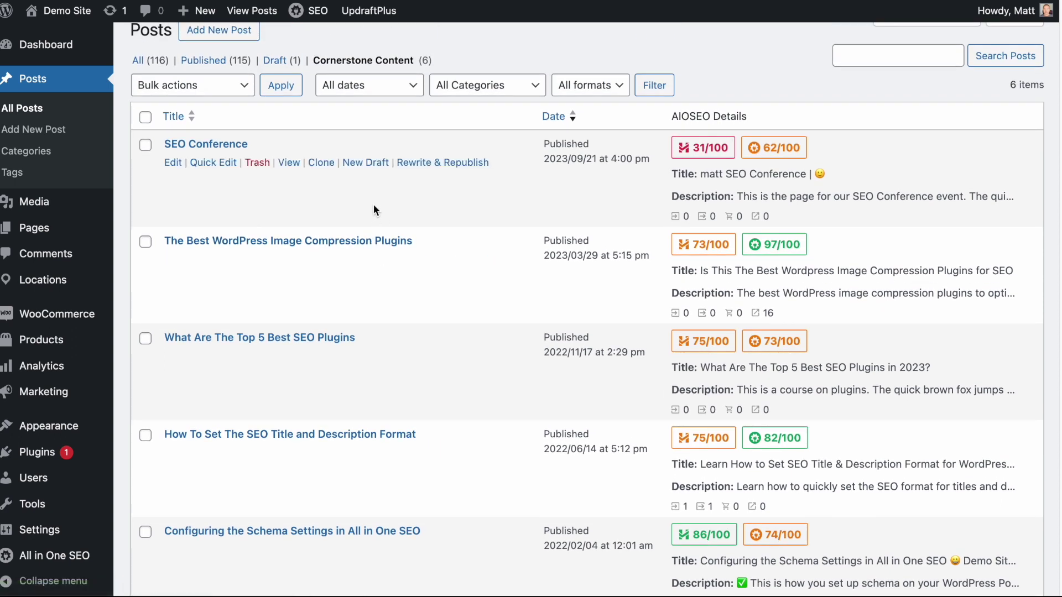
- Switch back to showing all 116 posts
{"action": "left_click", "coordinate": [142, 60]}
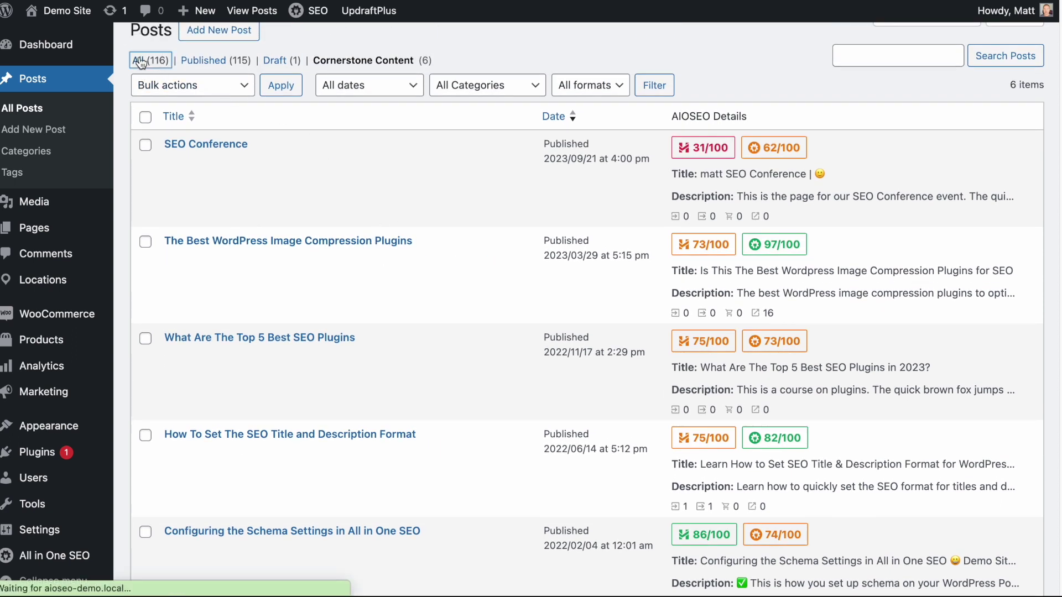
{"action": "scroll", "coordinate": [474, 257], "scroll_direction": "down", "scroll_amount": 20}
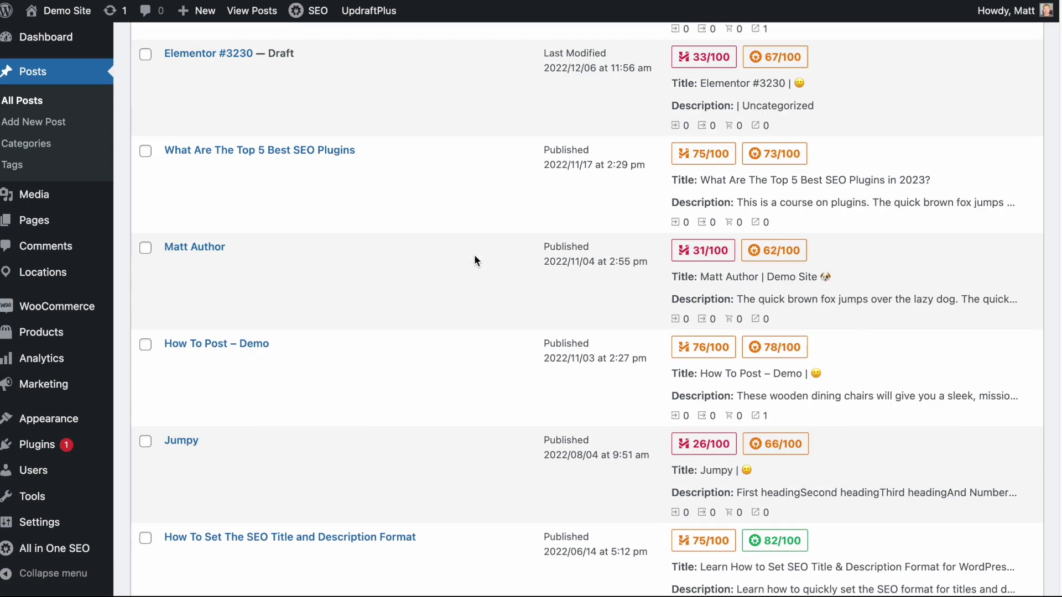
{"action": "scroll", "coordinate": [473, 255], "scroll_direction": "up", "scroll_amount": 20}
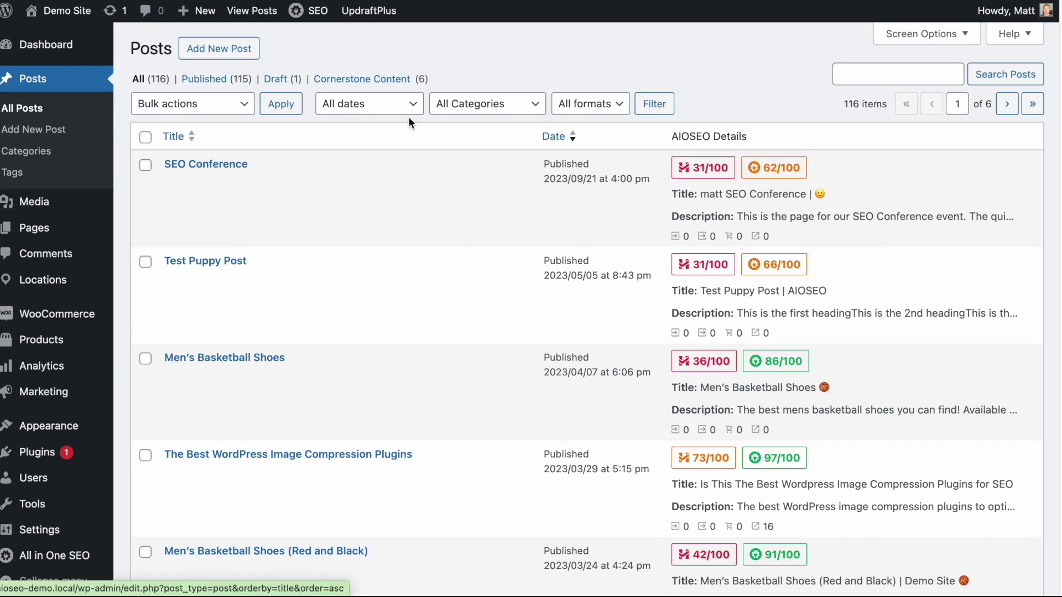
- Filter the Posts list to Cornerstone Content (6) and review the six posts with their AIOSEO scores
{"action": "left_click", "coordinate": [372, 83]}
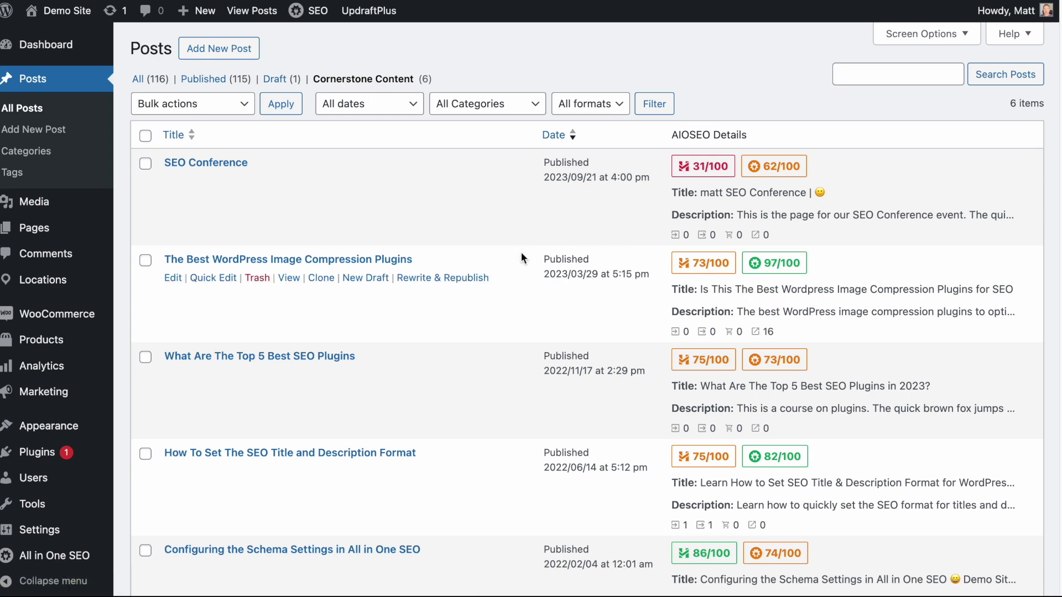
{"action": "scroll", "coordinate": [530, 262], "scroll_direction": "down", "scroll_amount": 1}
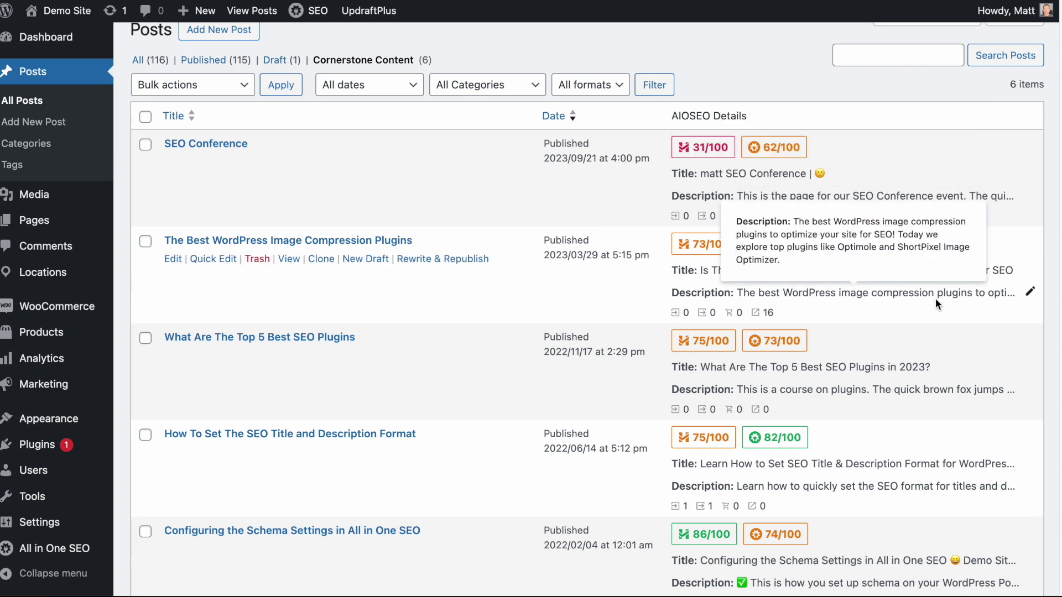
{"action": "scroll", "coordinate": [847, 350], "scroll_direction": "down", "scroll_amount": 3}
{"action": "scroll", "coordinate": [847, 350], "scroll_direction": "up", "scroll_amount": 3}
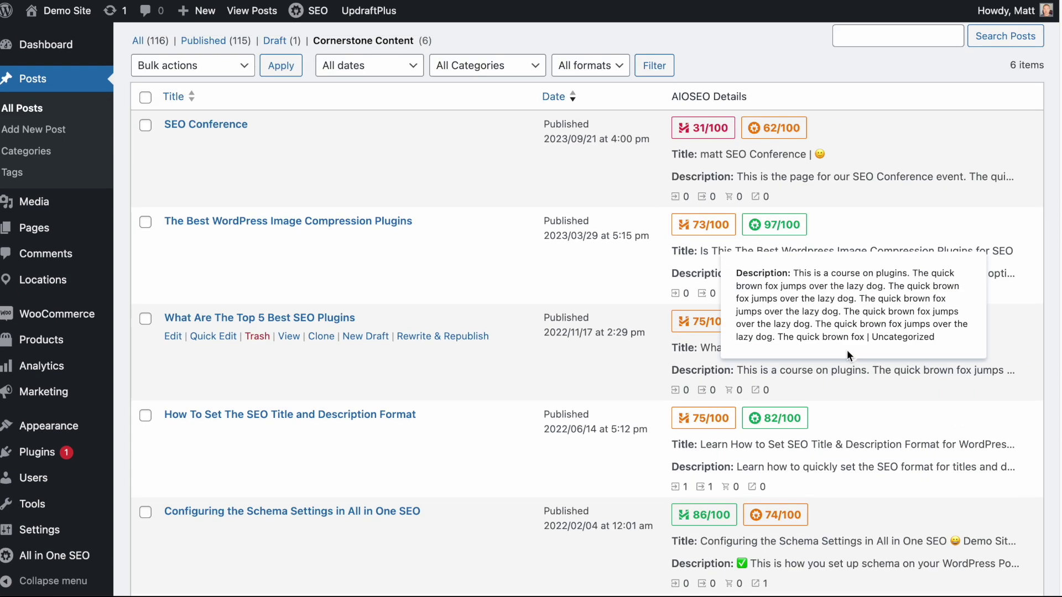
{"action": "scroll", "coordinate": [346, 303], "scroll_direction": "down", "scroll_amount": 4}
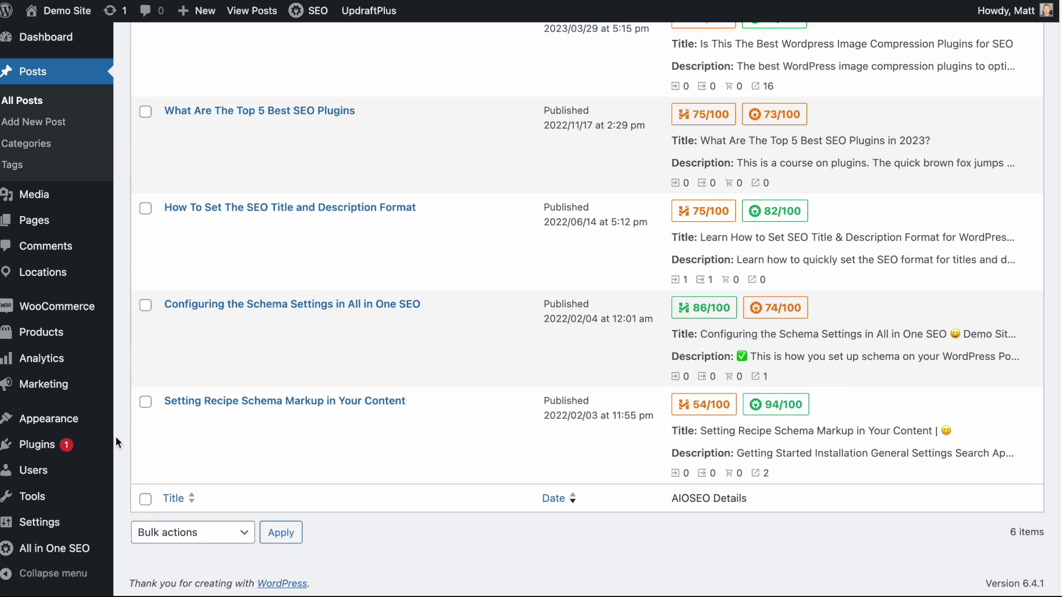
- Open All in One SEO's Link Assistant and view its Links Report of 30 linking opportunities
{"action": "mouse_move", "coordinate": [57, 493]}
{"action": "mouse_move", "coordinate": [66, 552]}
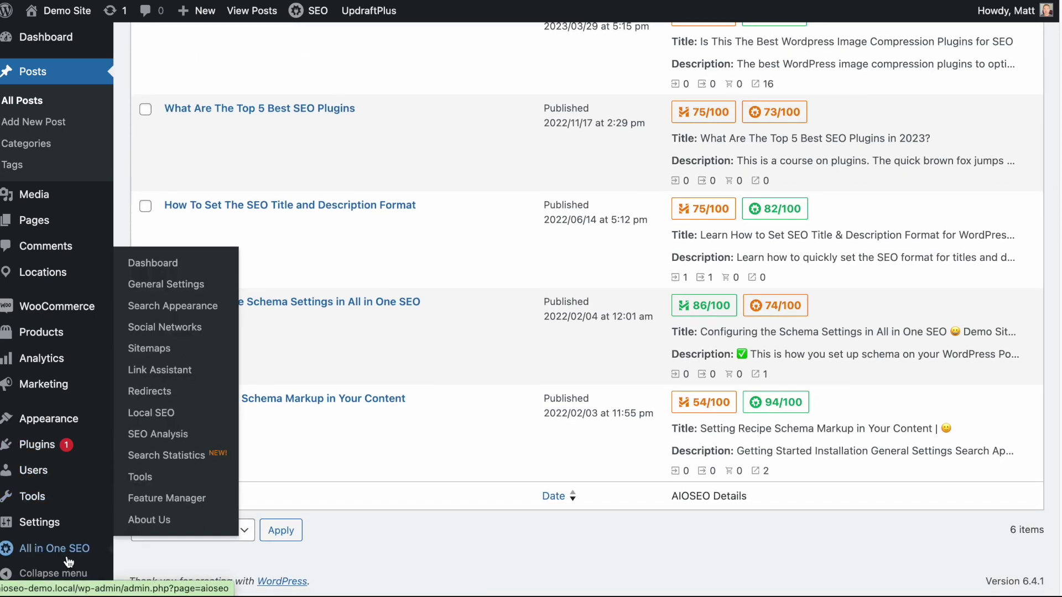
{"action": "left_click", "coordinate": [158, 369]}
{"action": "scroll", "coordinate": [418, 304], "scroll_direction": "down", "scroll_amount": 8}
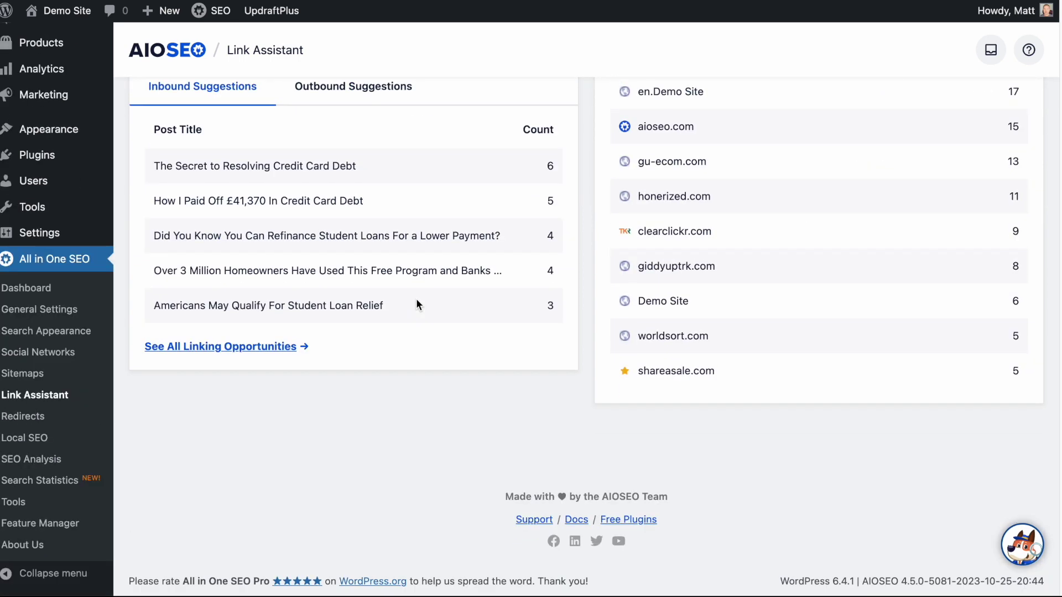
{"action": "scroll", "coordinate": [416, 304], "scroll_direction": "up", "scroll_amount": 1}
{"action": "left_click", "coordinate": [202, 374]}
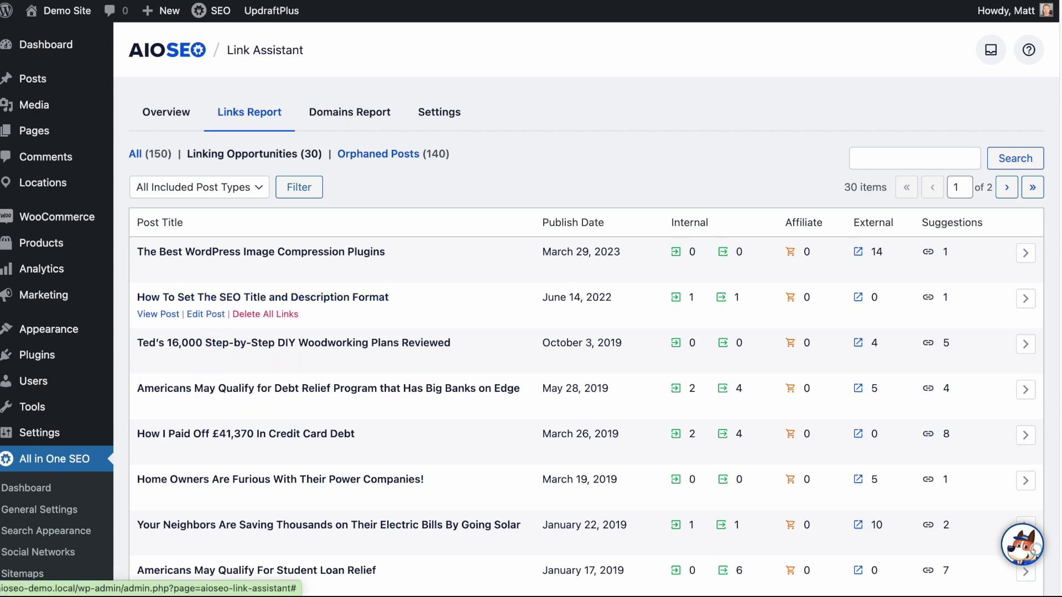
- Show Outbound Internal Suggestions for 'How To Set The SEO Title and Description Format', with cornerstone-marked Sample Page
{"action": "left_click", "coordinate": [1025, 300]}
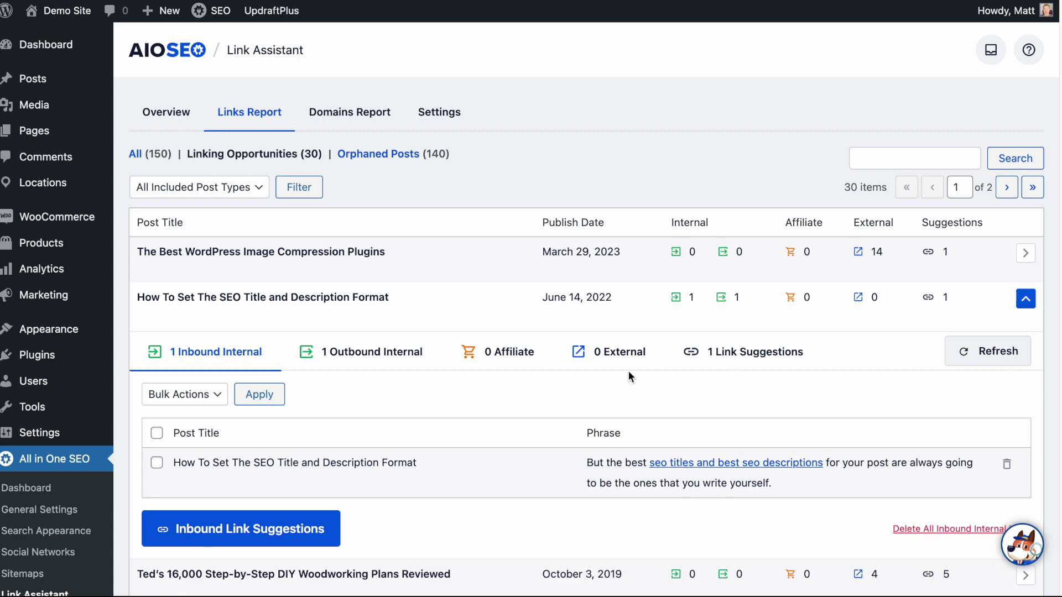
{"action": "left_click", "coordinate": [731, 357]}
{"action": "scroll", "coordinate": [731, 359], "scroll_direction": "down", "scroll_amount": 3}
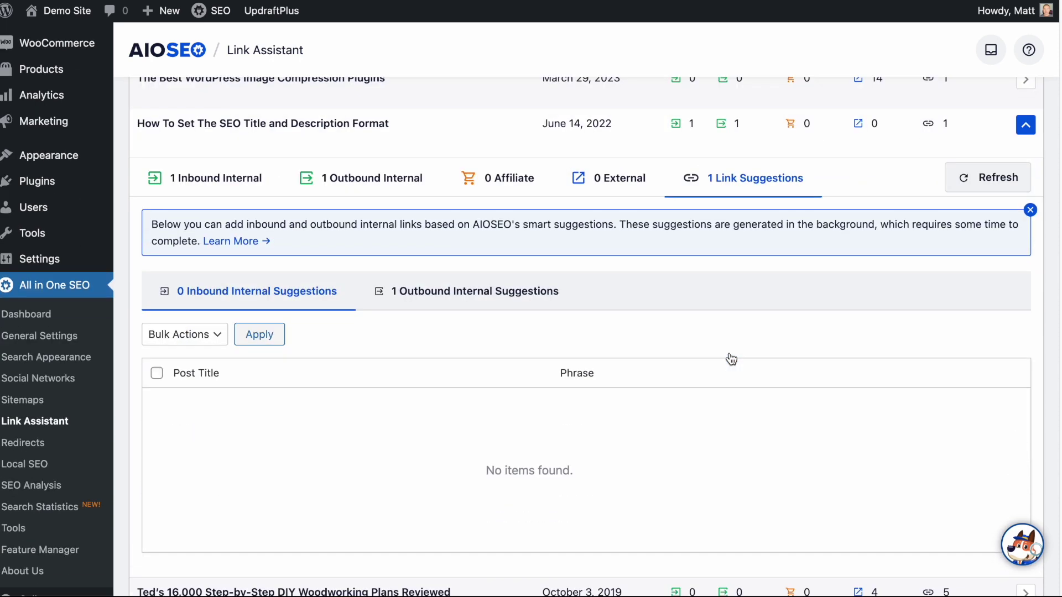
{"action": "left_click", "coordinate": [458, 292]}
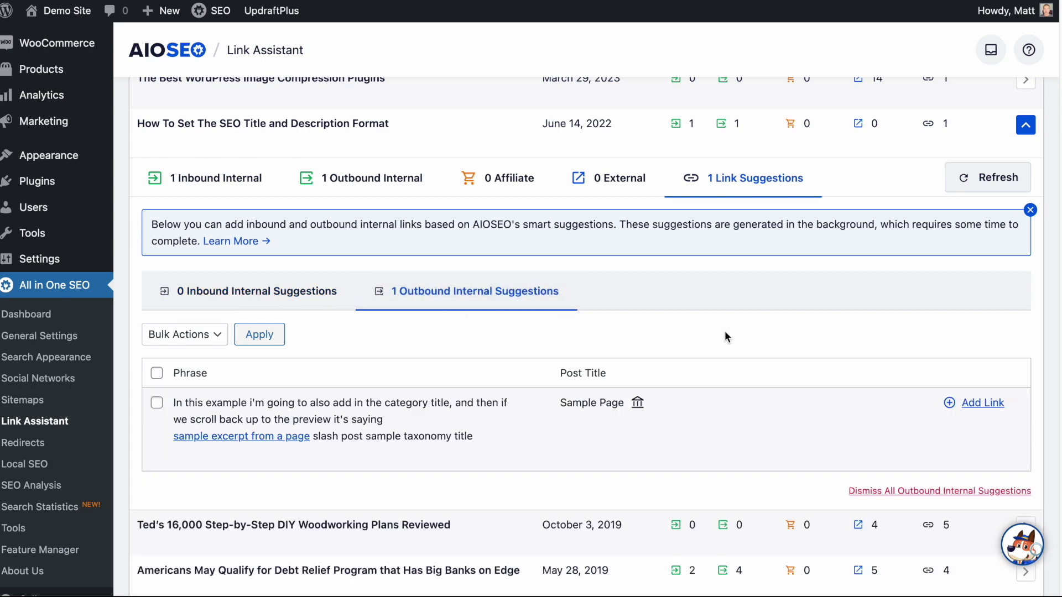
{"action": "scroll", "coordinate": [726, 336], "scroll_direction": "down", "scroll_amount": 3}
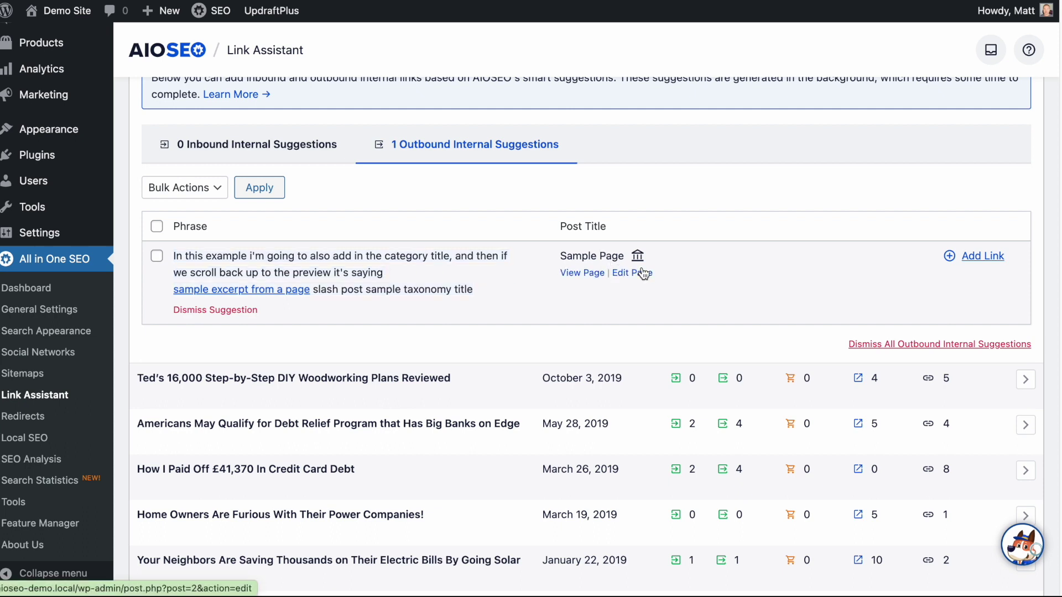
{"action": "mouse_move", "coordinate": [640, 258]}
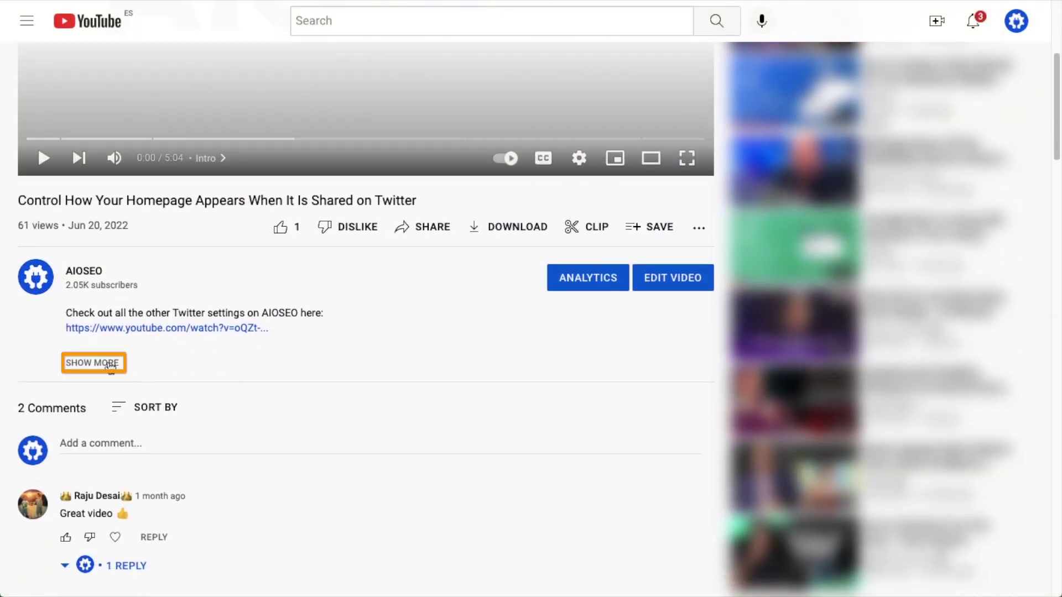
- Expand the YouTube video's description and read how to set the Twitter homepage image, title and description
{"action": "left_click", "coordinate": [92, 362]}
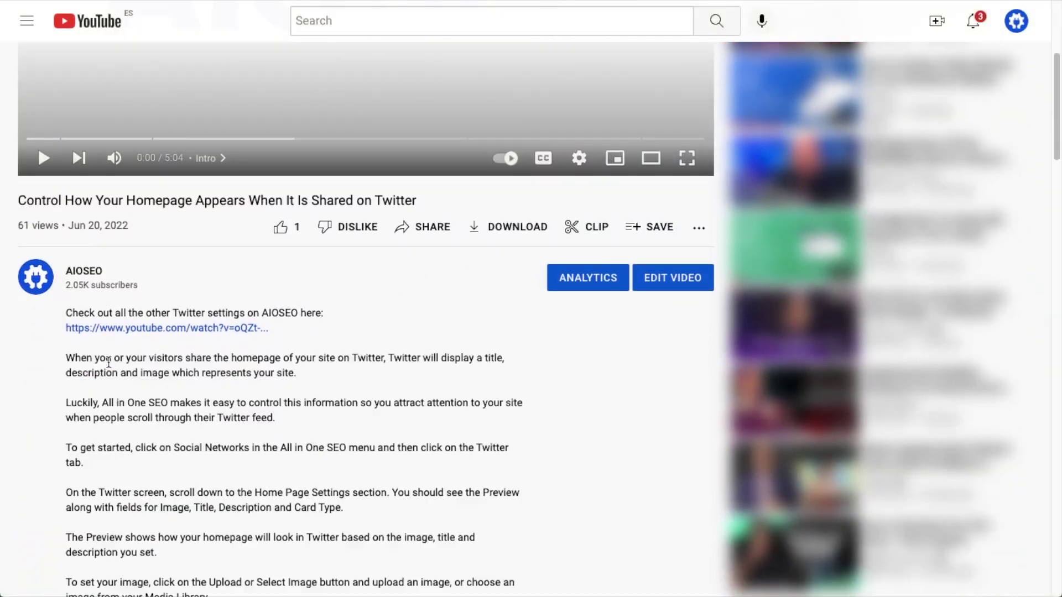
{"action": "scroll", "coordinate": [590, 354], "scroll_direction": "down", "scroll_amount": 3}
{"action": "scroll", "coordinate": [590, 350], "scroll_direction": "down", "scroll_amount": 20}
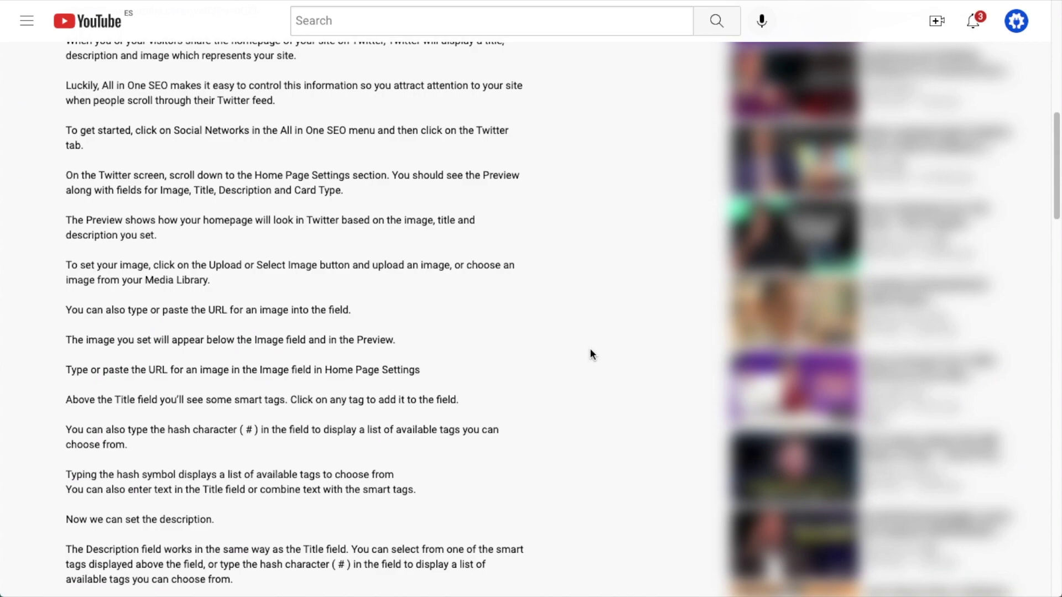
{"action": "scroll", "coordinate": [591, 354], "scroll_direction": "down", "scroll_amount": 3}
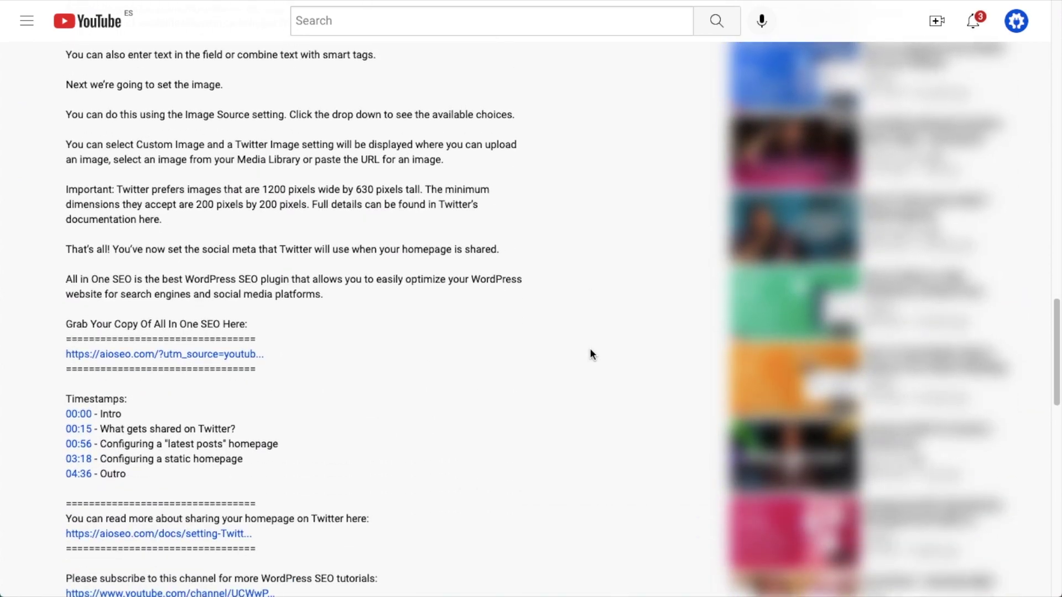